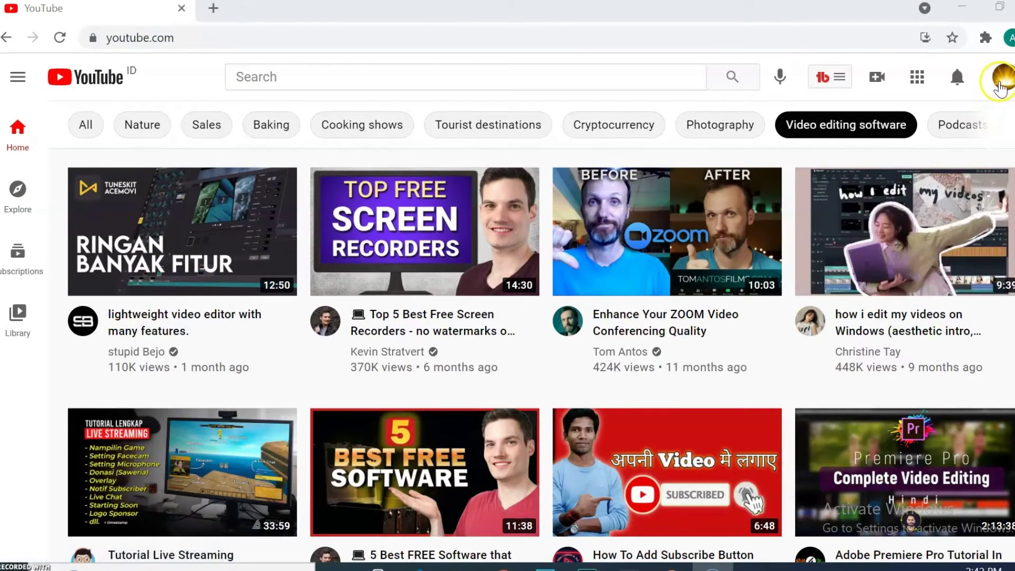
- From the account menu, reach the channel Subtitles list and open the 'how to rank first your video' row
{"action": "left_click", "coordinate": [1002, 82]}
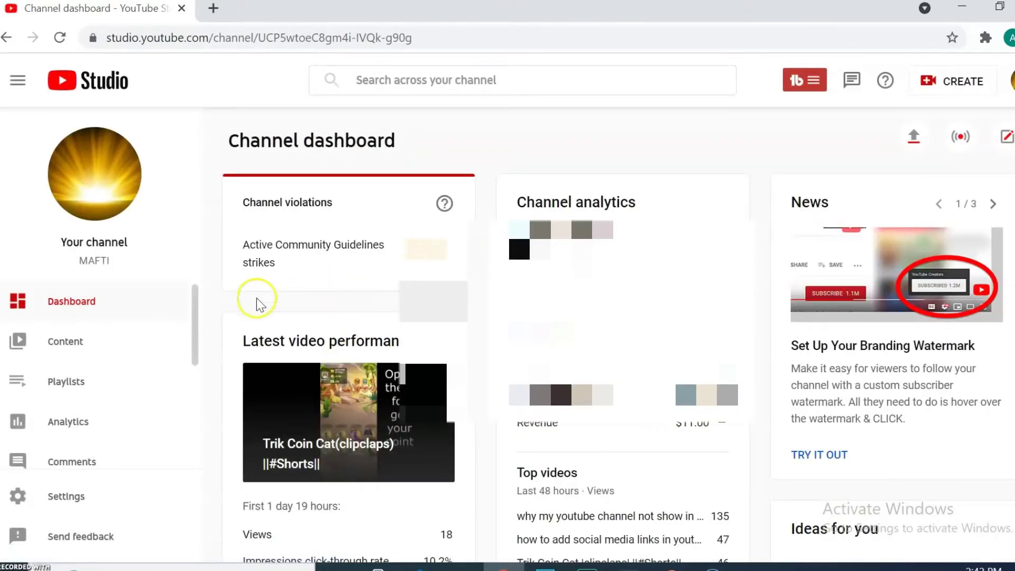
{"action": "left_click_drag", "start_coordinate": [195, 316], "coordinate": [193, 377]}
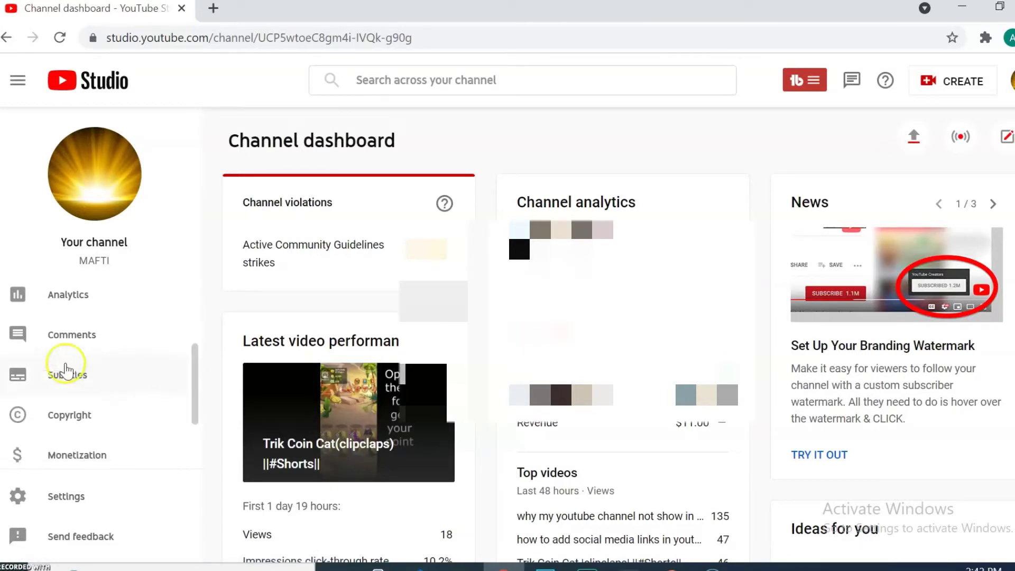
{"action": "left_click", "coordinate": [67, 374]}
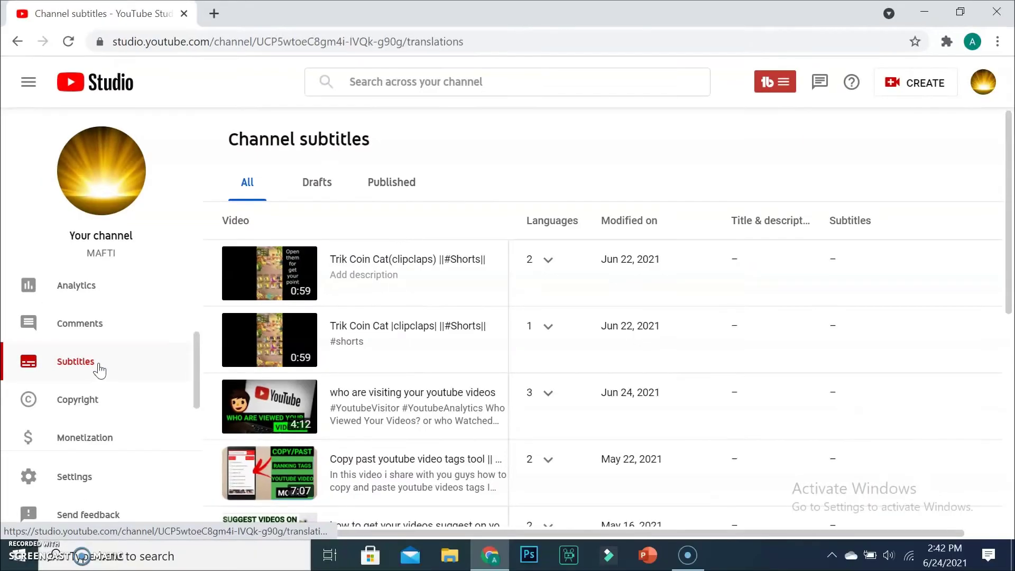
{"action": "scroll", "coordinate": [759, 284], "scroll_direction": "down", "scroll_amount": 3}
{"action": "scroll", "coordinate": [508, 357], "scroll_direction": "down", "scroll_amount": 2}
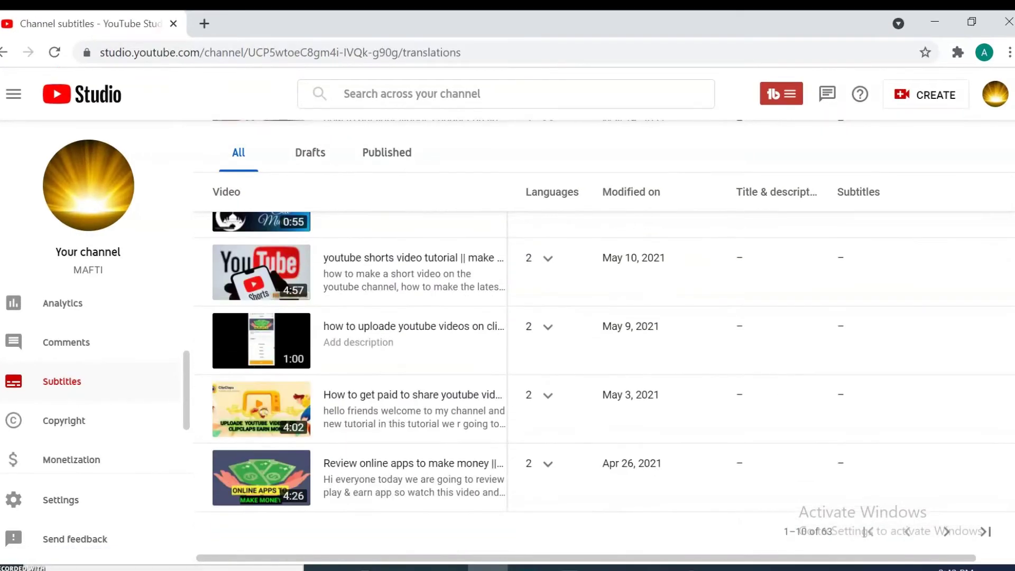
{"action": "left_click", "coordinate": [944, 533]}
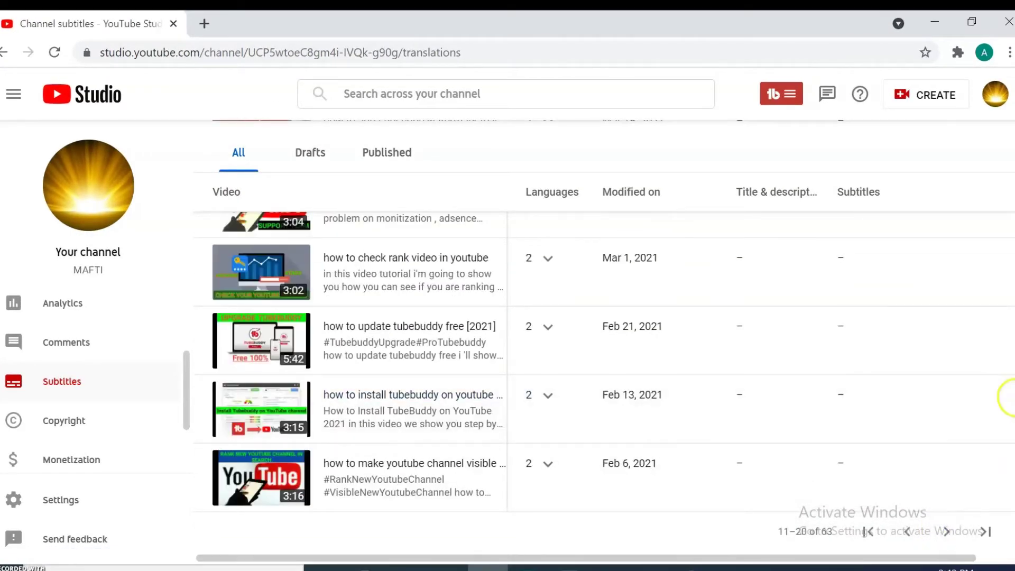
{"action": "scroll", "coordinate": [1010, 374], "scroll_direction": "up", "scroll_amount": 2}
{"action": "scroll", "coordinate": [992, 167], "scroll_direction": "up", "scroll_amount": 3}
{"action": "scroll", "coordinate": [1010, 403], "scroll_direction": "down", "scroll_amount": 5}
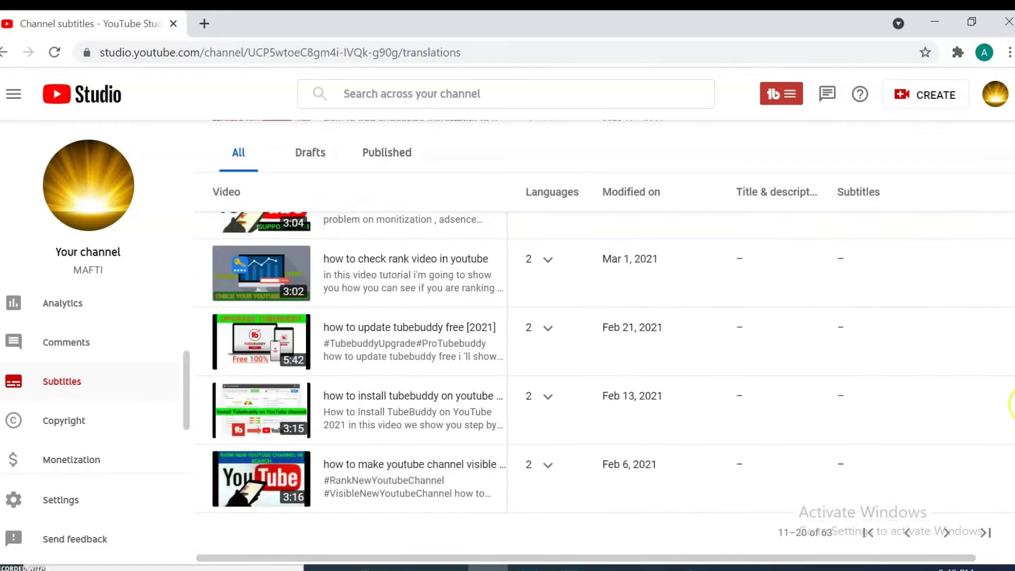
{"action": "left_click", "coordinate": [947, 531]}
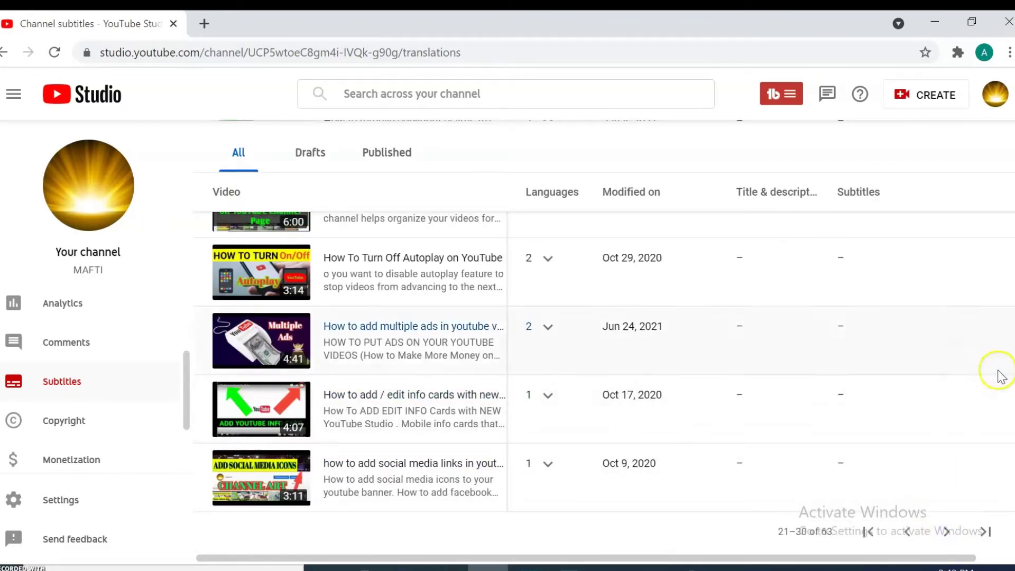
{"action": "scroll", "coordinate": [999, 291], "scroll_direction": "up", "scroll_amount": 3}
{"action": "scroll", "coordinate": [991, 167], "scroll_direction": "up", "scroll_amount": 3}
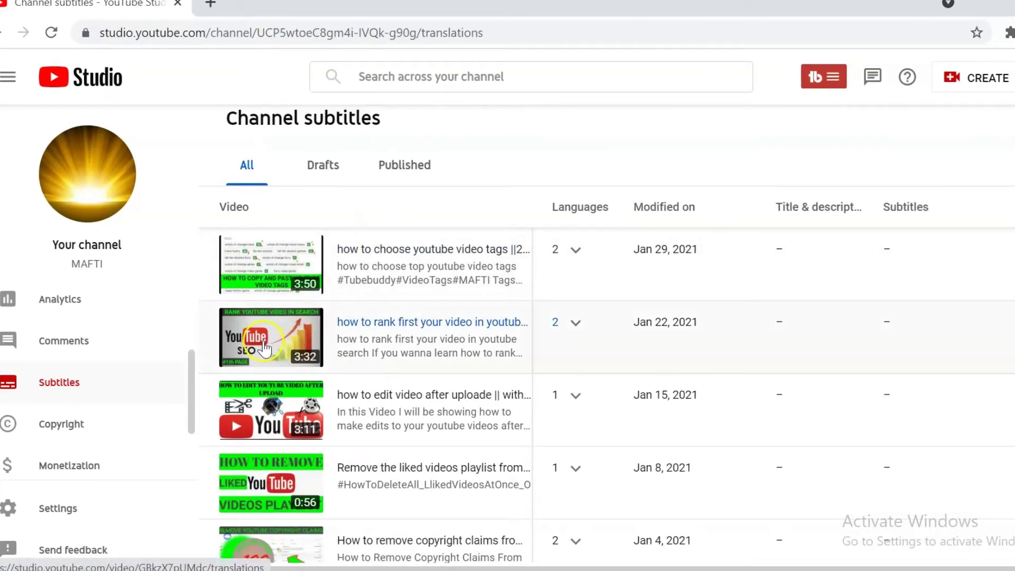
{"action": "left_click", "coordinate": [263, 347]}
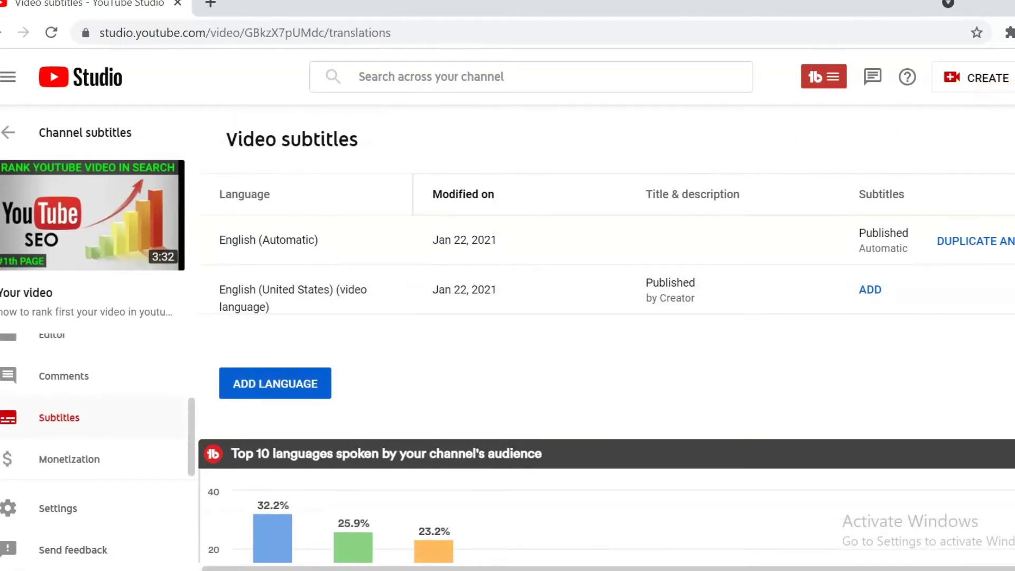
{"action": "scroll", "coordinate": [606, 345], "scroll_direction": "down", "scroll_amount": 2}
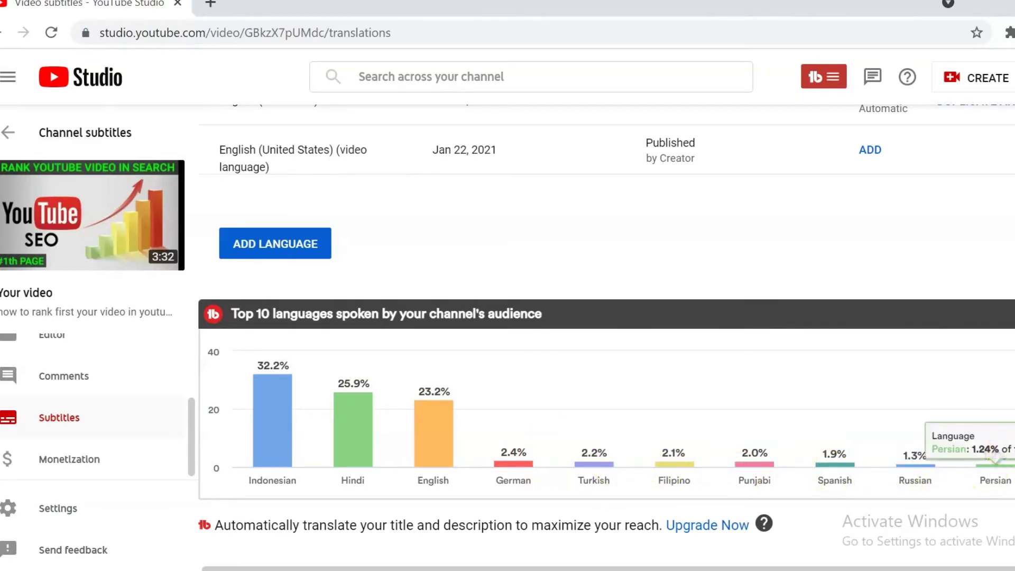
{"action": "scroll", "coordinate": [989, 474], "scroll_direction": "up", "scroll_amount": 2}
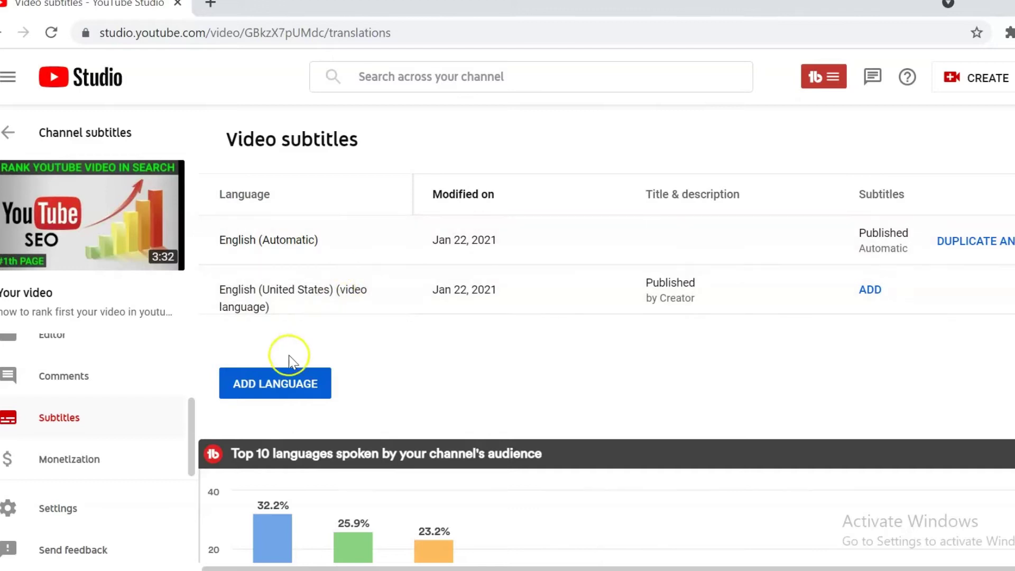
- Start adding a new subtitle language to the ranking video
{"action": "left_click", "coordinate": [272, 383]}
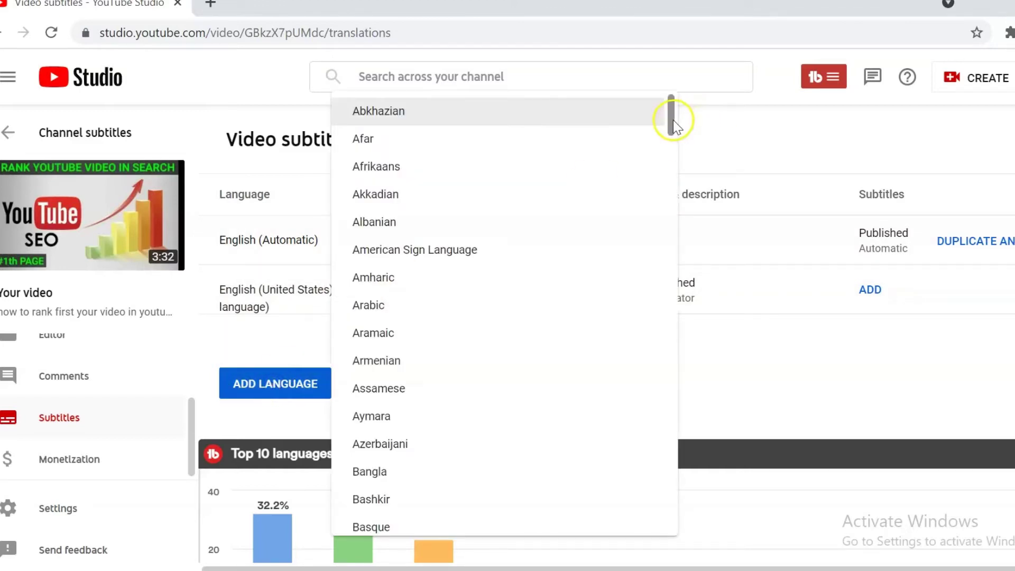
{"action": "mouse_move", "coordinate": [673, 120]}
{"action": "left_mouse_down"}
{"action": "mouse_move", "coordinate": [670, 152]}
{"action": "mouse_move", "coordinate": [702, 274]}
{"action": "left_mouse_up"}
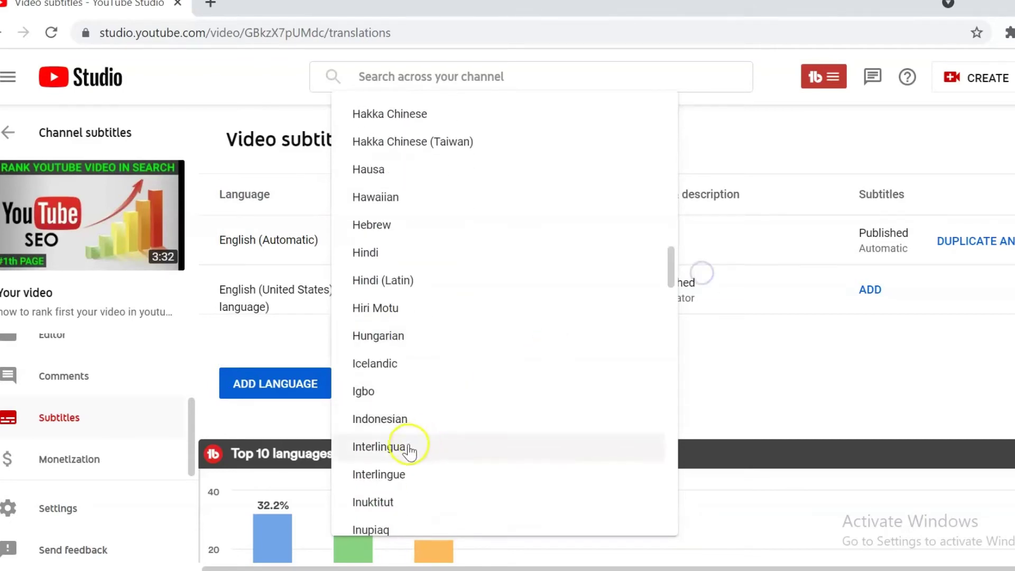
- Add Indonesian, open its title and description form, copy the English title and start a new tab
{"action": "left_click", "coordinate": [410, 419]}
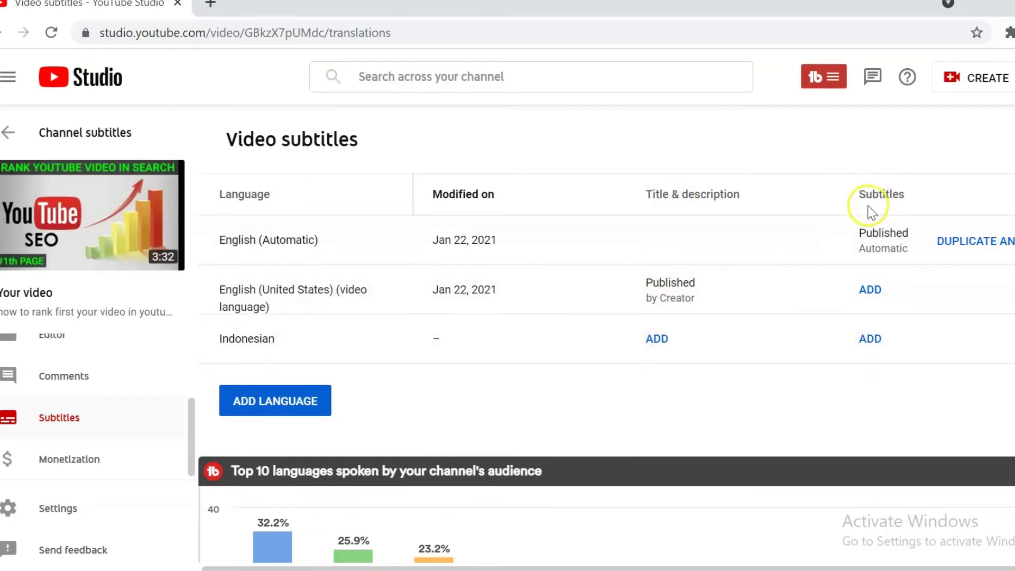
{"action": "left_click", "coordinate": [658, 341]}
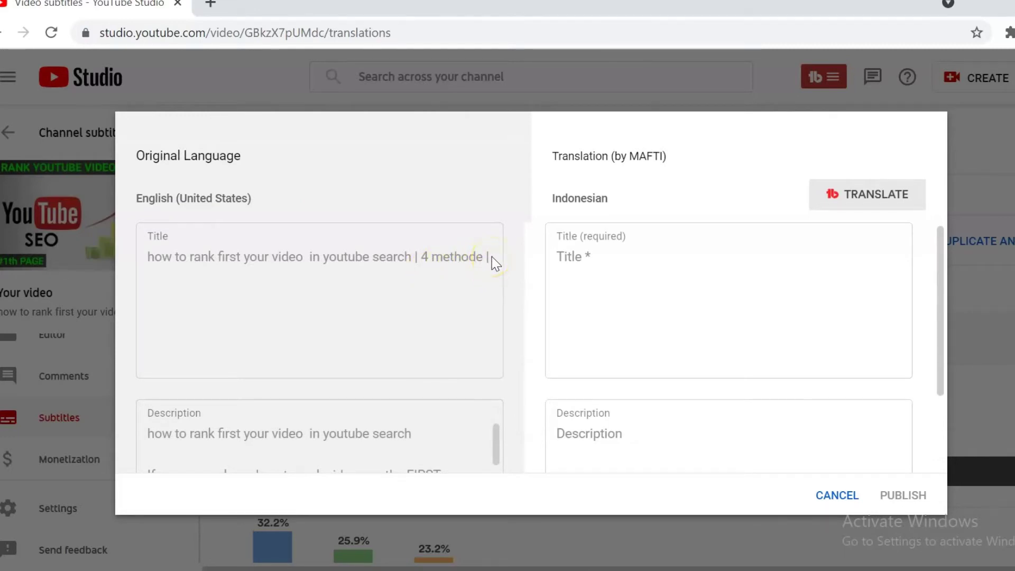
{"action": "left_click_drag", "start_coordinate": [492, 256], "coordinate": [113, 266]}
{"action": "key", "text": "ctrl+c"}
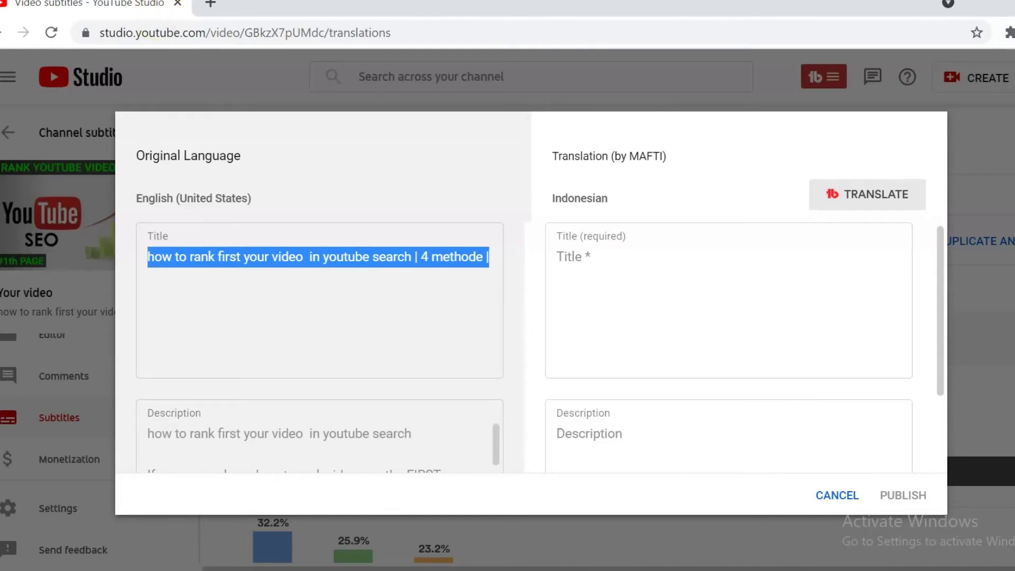
{"action": "left_click", "coordinate": [209, 4]}
- In Google Translate, translate the pasted title from English to Indonesian and copy the result back to YouTube Studio
{"action": "left_click", "coordinate": [227, 31]}
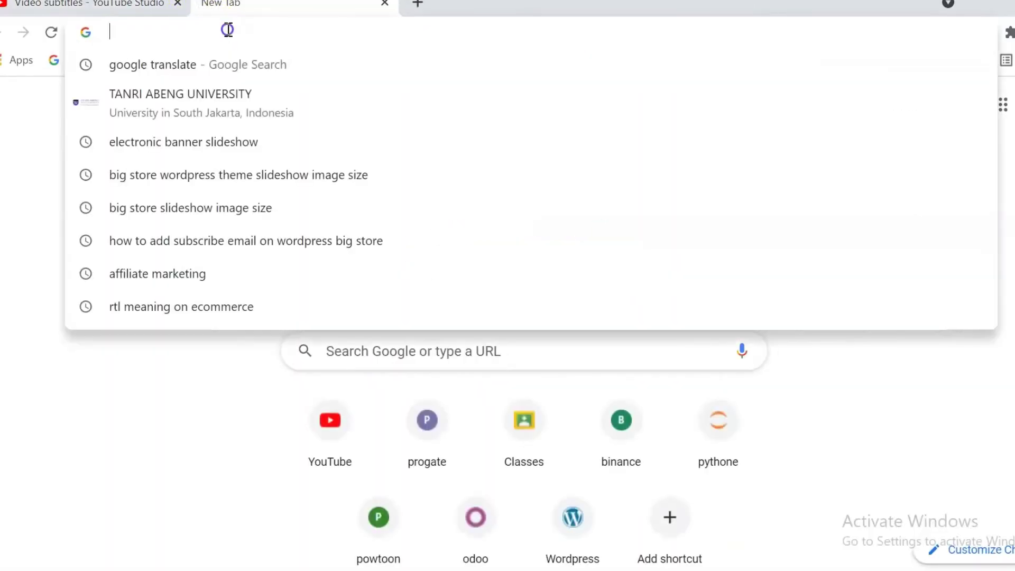
{"action": "type", "text": "d"}
{"action": "key", "text": "BackSpace"}
{"action": "type", "text": "g"}
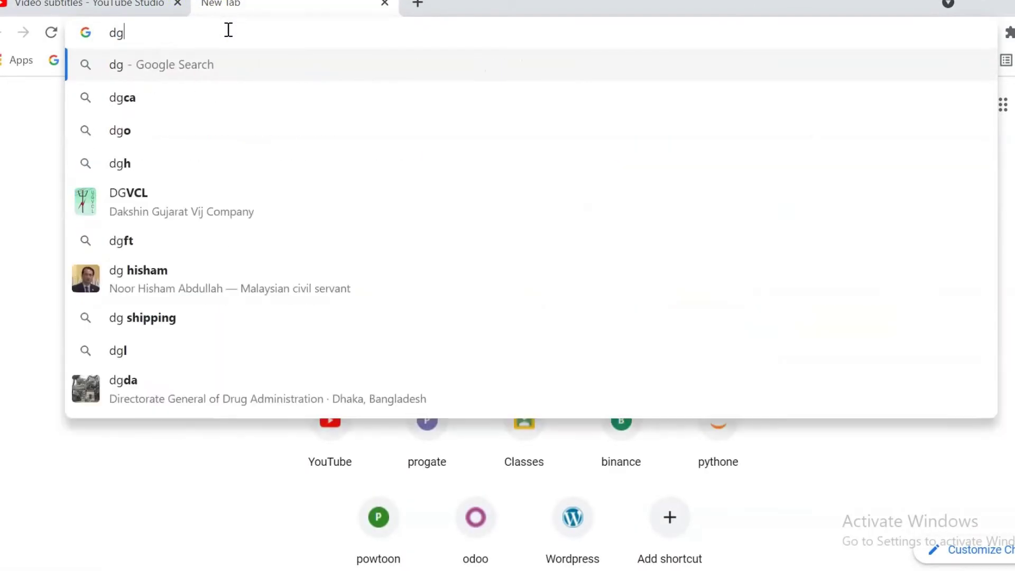
{"action": "type", "text": "o"}
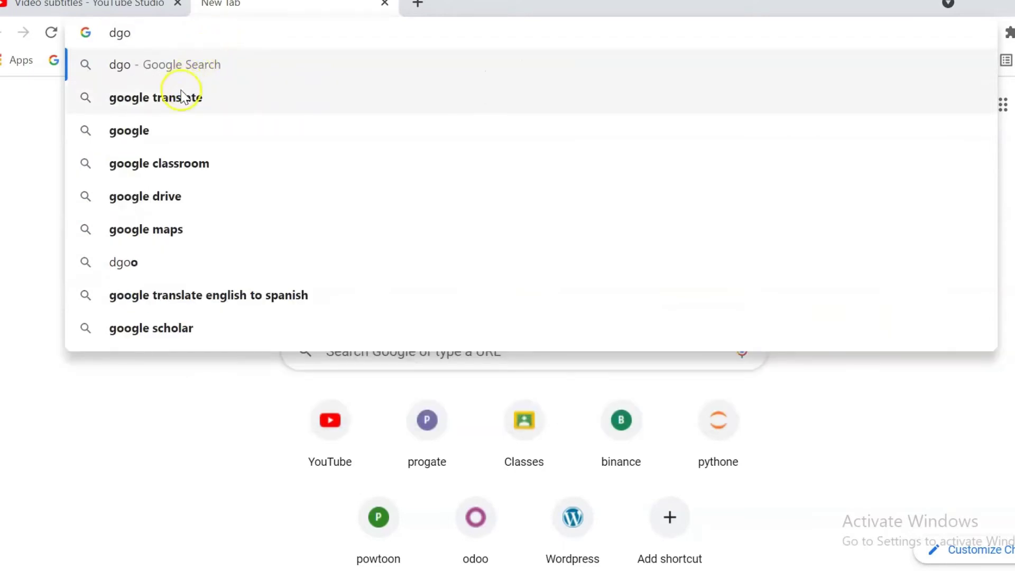
{"action": "left_click", "coordinate": [182, 97]}
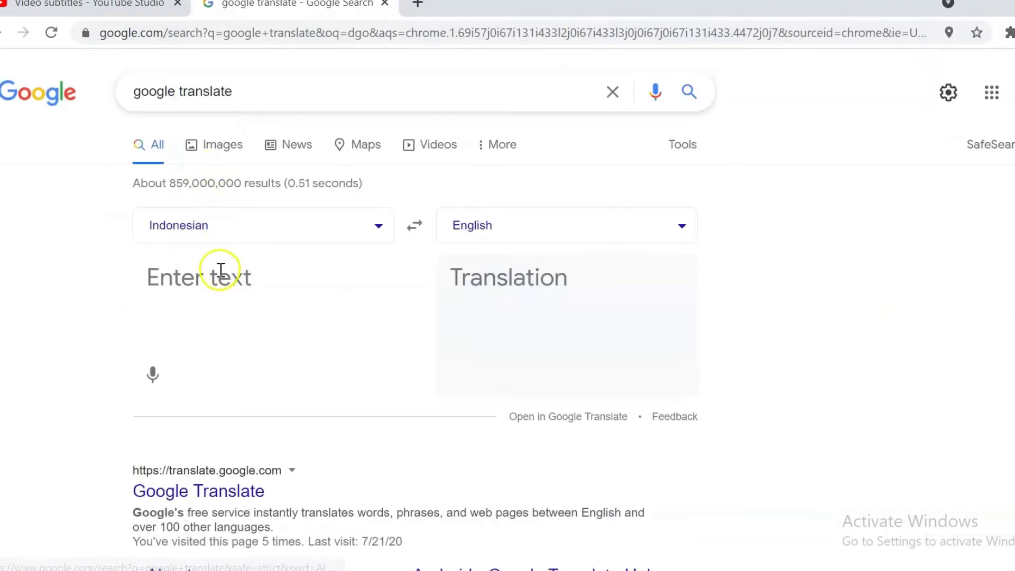
{"action": "left_click", "coordinate": [414, 231]}
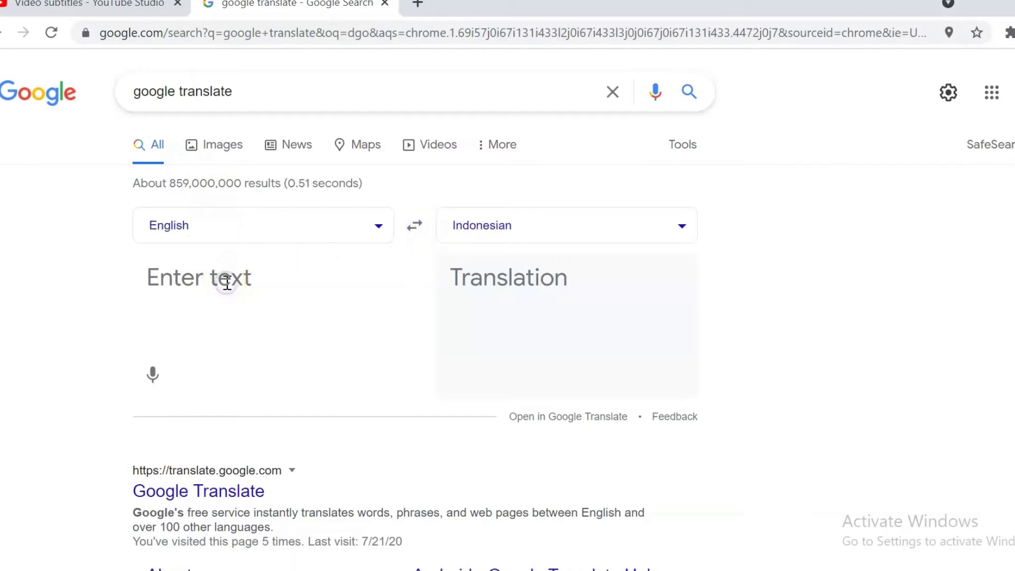
{"action": "key", "text": "ctrl+v"}
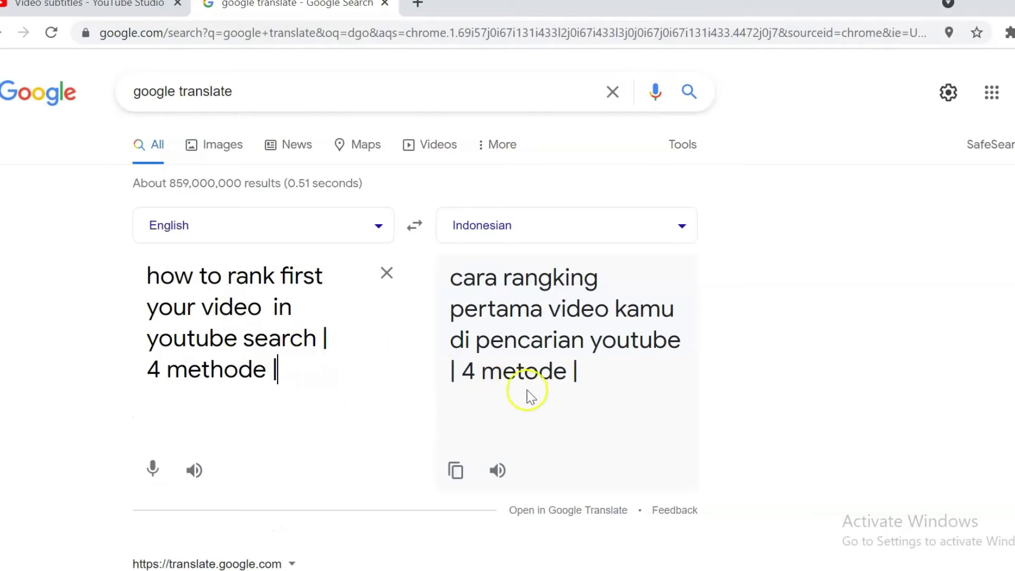
{"action": "left_click_drag", "start_coordinate": [580, 375], "coordinate": [451, 284]}
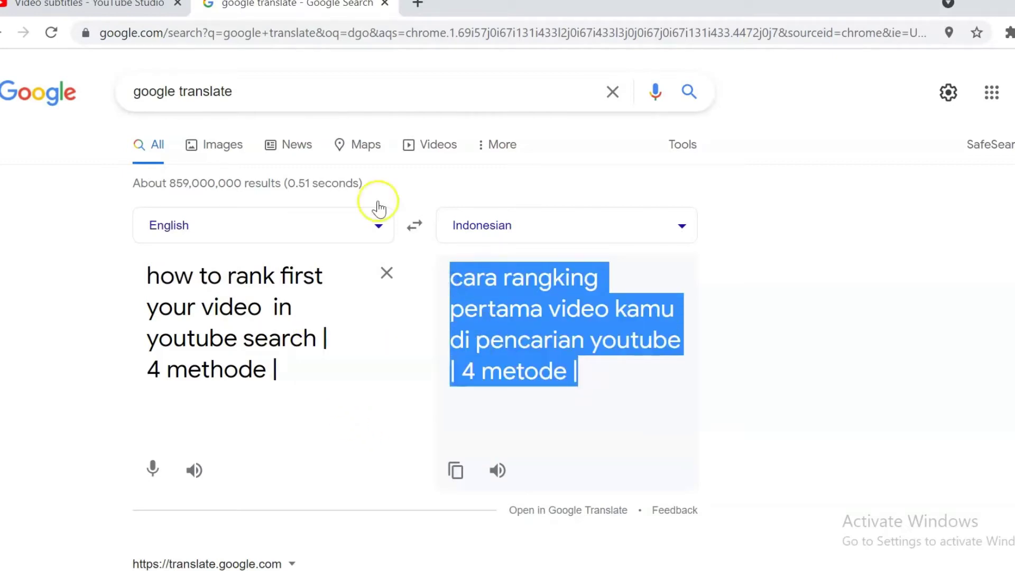
{"action": "left_click", "coordinate": [116, 4]}
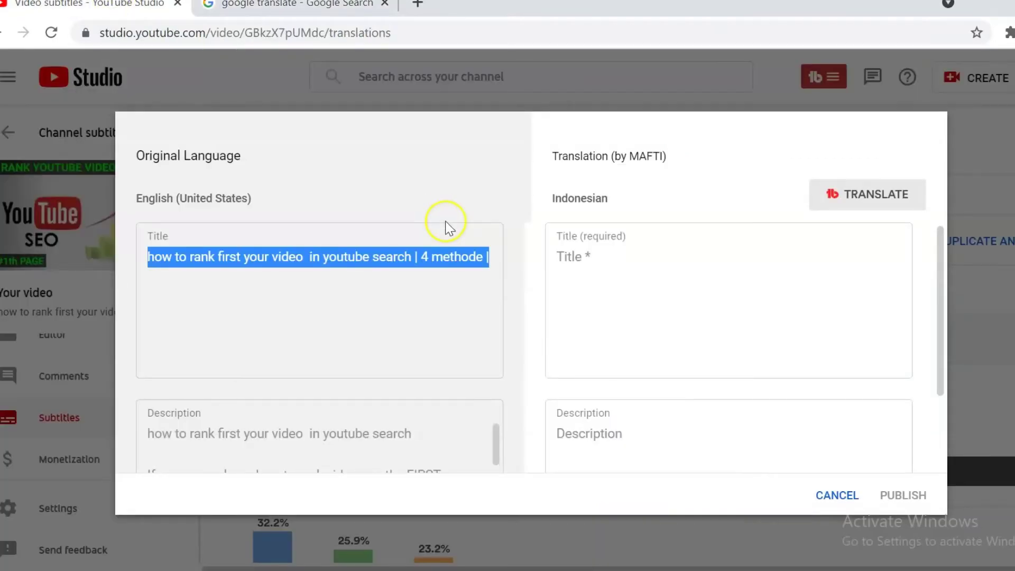
- Paste the Indonesian title into the Title field and copy the original English description
{"action": "left_click", "coordinate": [608, 265]}
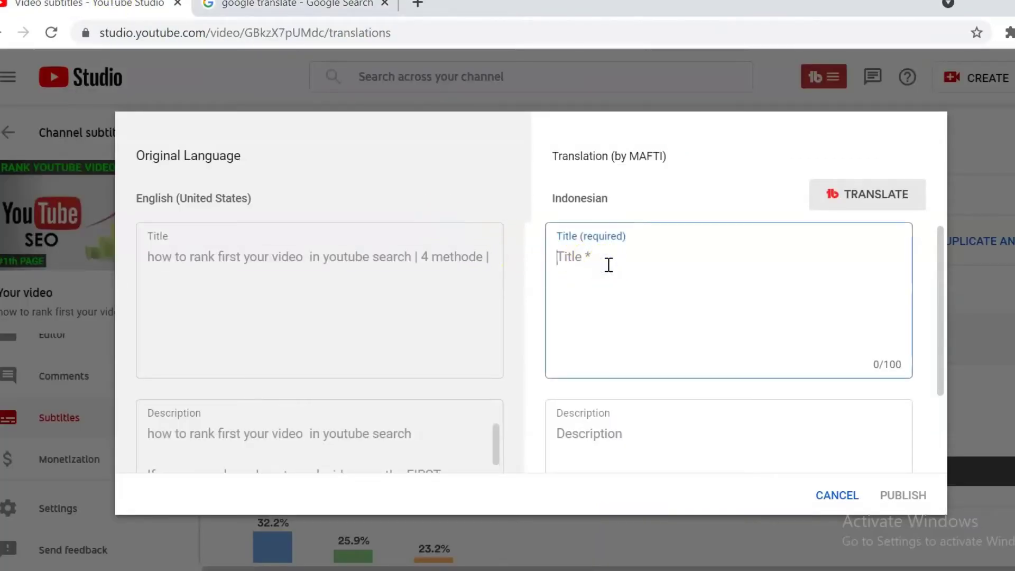
{"action": "type", "text": "cara raneking pertama video kamu di pencarian youtube | 4 metode |"}
{"action": "left_click_drag", "start_coordinate": [937, 274], "coordinate": [959, 382]}
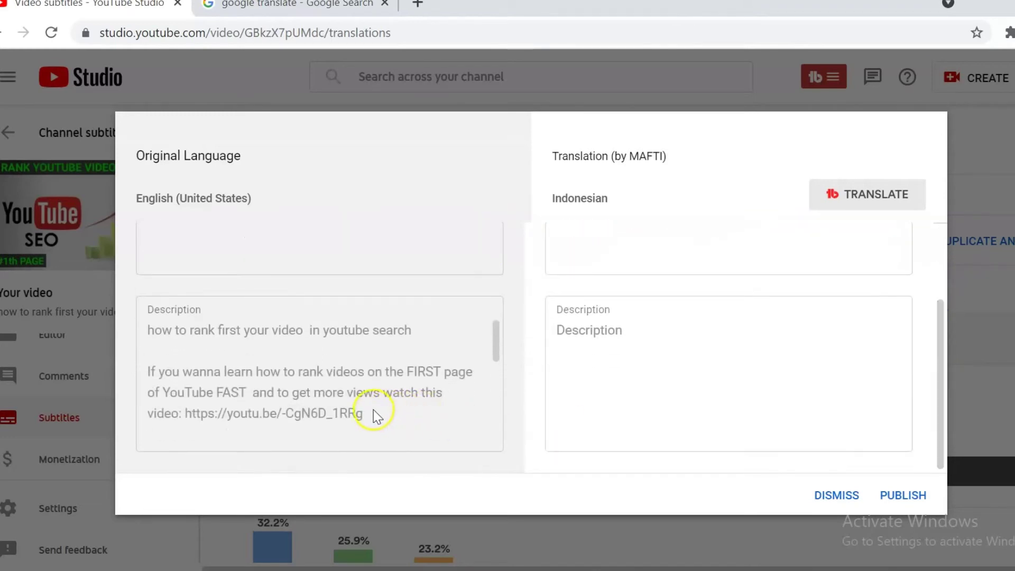
{"action": "left_click", "coordinate": [376, 417]}
{"action": "key", "text": "ctrl+a"}
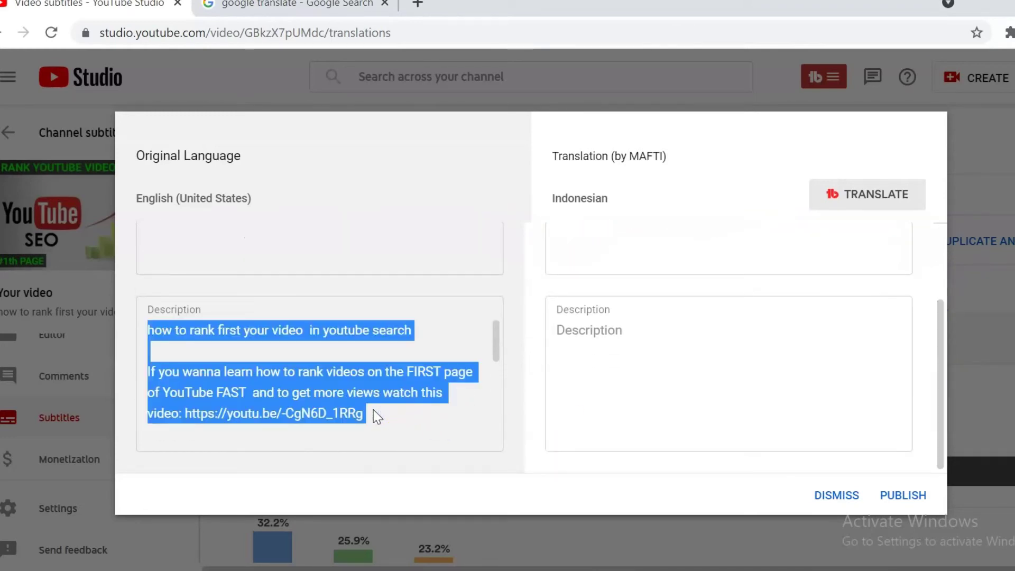
{"action": "right_click", "coordinate": [374, 414]}
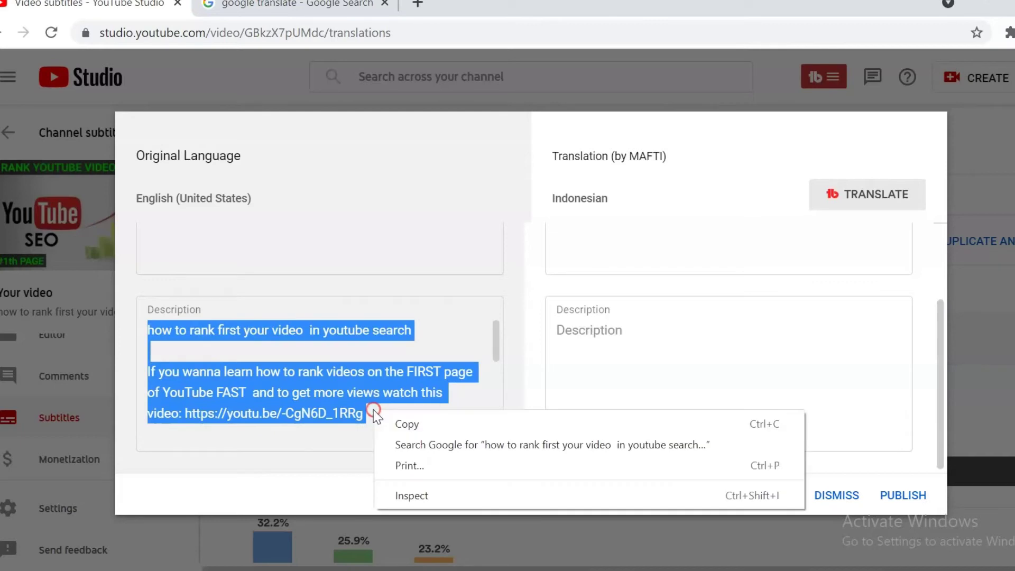
{"action": "left_click", "coordinate": [403, 427]}
- Translate the English description into Indonesian in Google Translate and copy the translation
{"action": "left_click", "coordinate": [283, 7]}
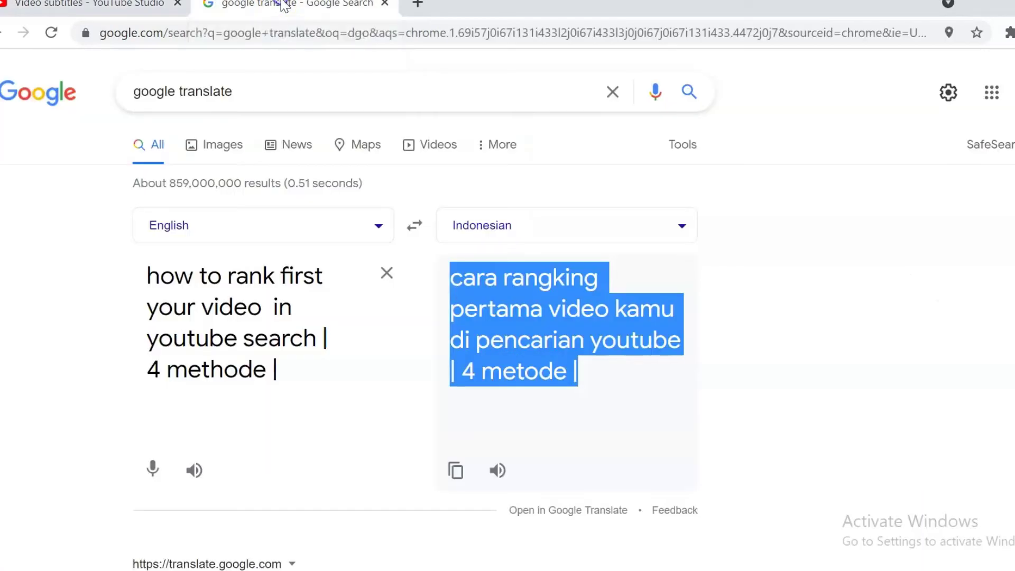
{"action": "left_click", "coordinate": [397, 274]}
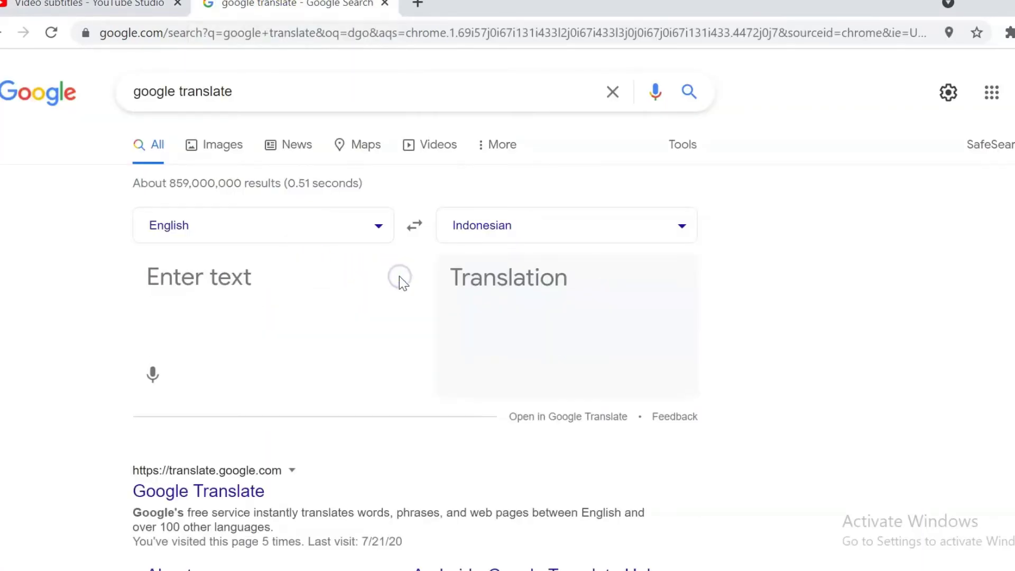
{"action": "key", "text": "ctrl+v"}
{"action": "left_click", "coordinate": [970, 298]}
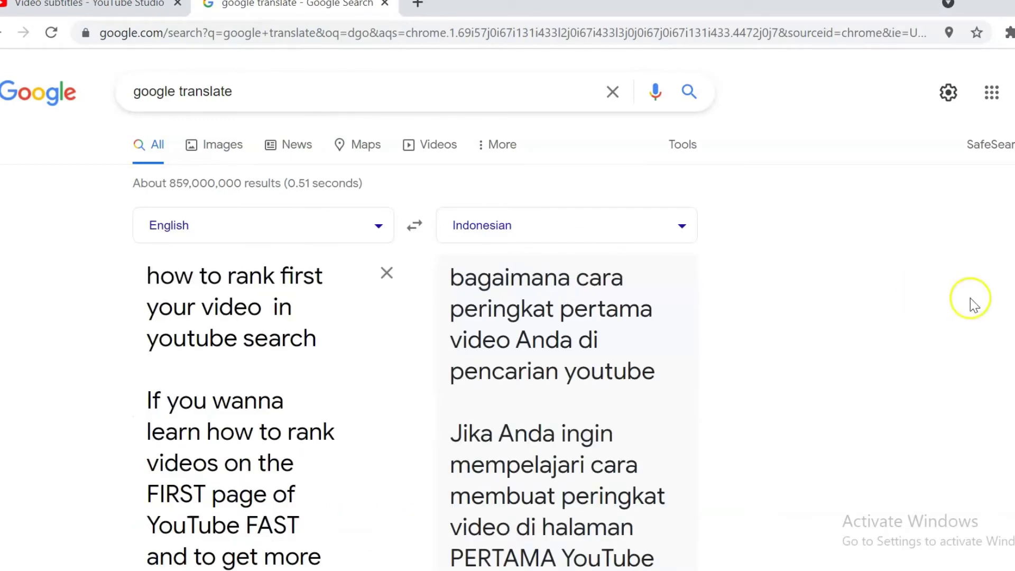
{"action": "scroll", "coordinate": [412, 333], "scroll_direction": "down", "scroll_amount": 3}
{"action": "scroll", "coordinate": [413, 332], "scroll_direction": "down", "scroll_amount": 5}
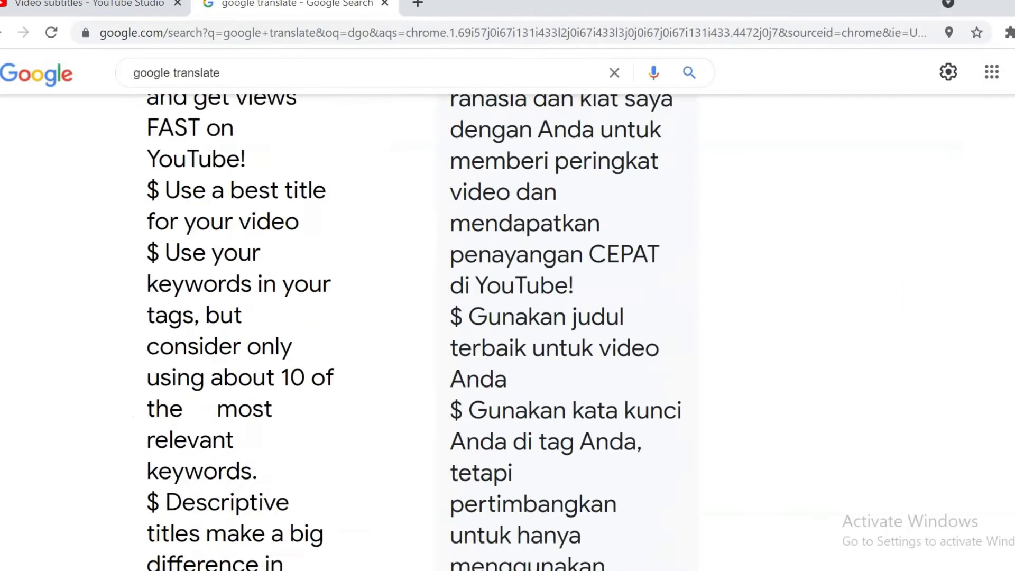
{"action": "scroll", "coordinate": [413, 332], "scroll_direction": "down", "scroll_amount": 2}
{"action": "scroll", "coordinate": [413, 333], "scroll_direction": "down", "scroll_amount": 5}
{"action": "scroll", "coordinate": [413, 333], "scroll_direction": "down", "scroll_amount": 3}
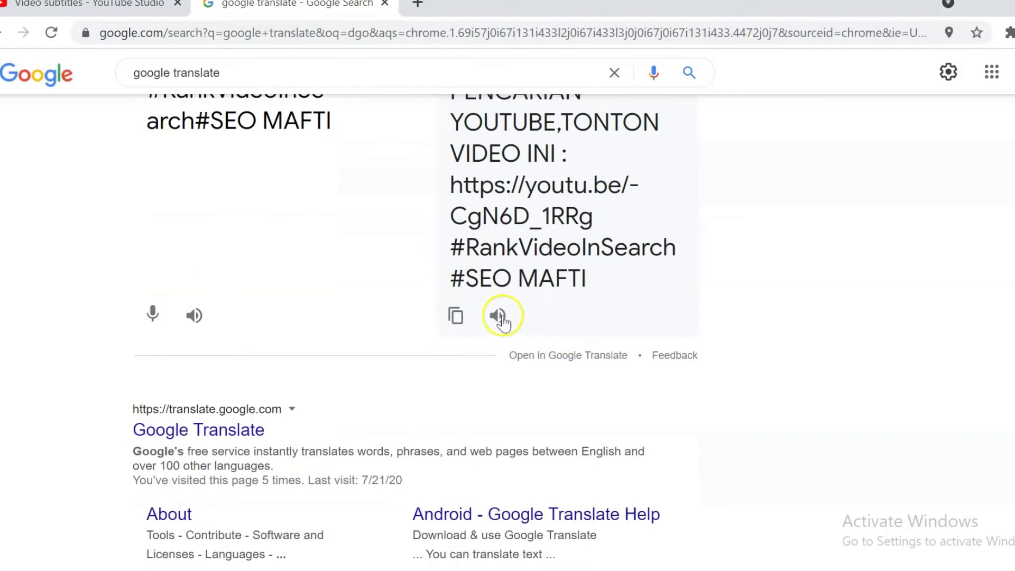
{"action": "left_click", "coordinate": [460, 317]}
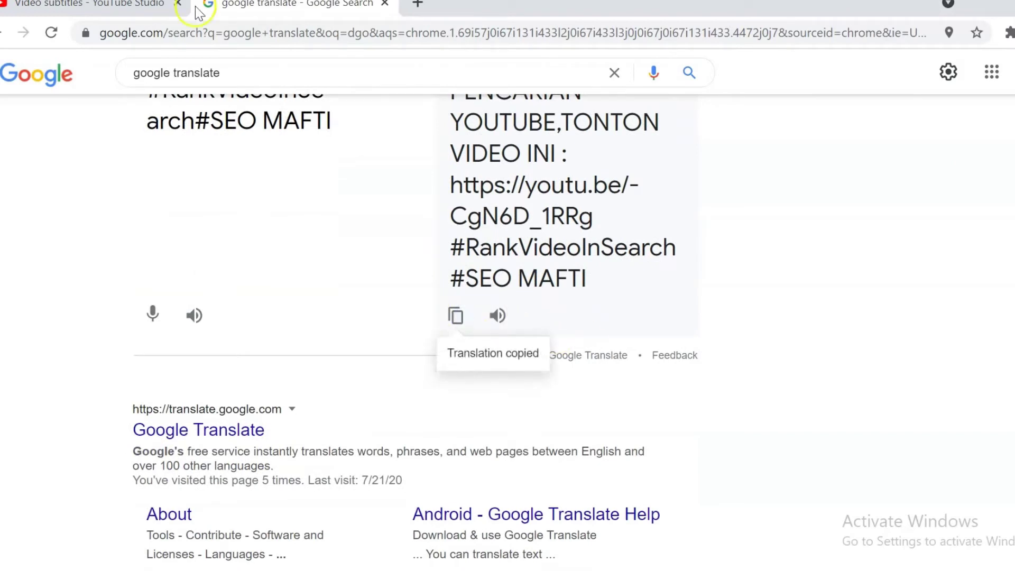
- Paste the Indonesian description, publish the translation and return to the channel subtitles list
{"action": "left_click", "coordinate": [119, 6]}
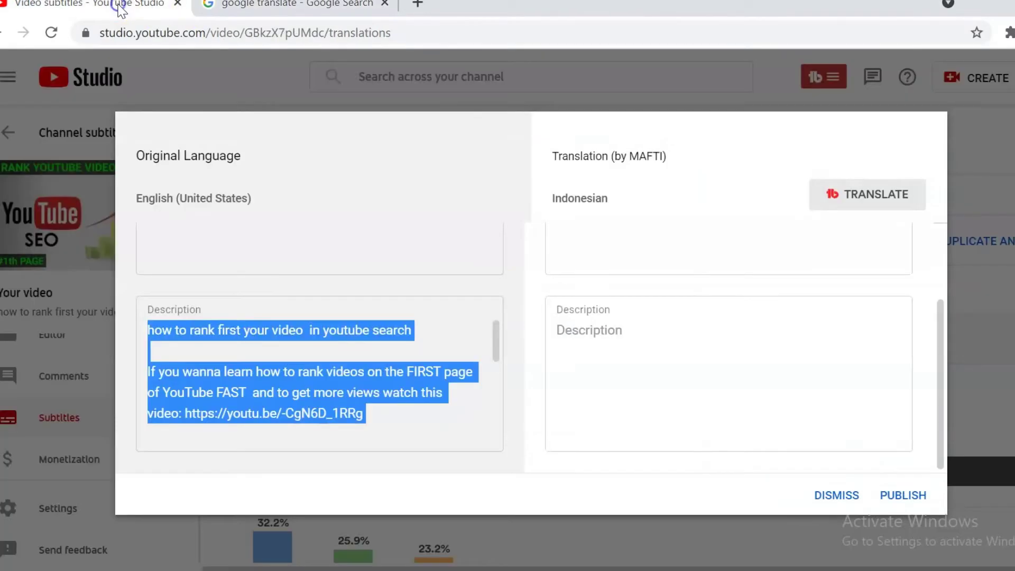
{"action": "left_click", "coordinate": [617, 333]}
{"action": "key", "text": "ctrl+v"}
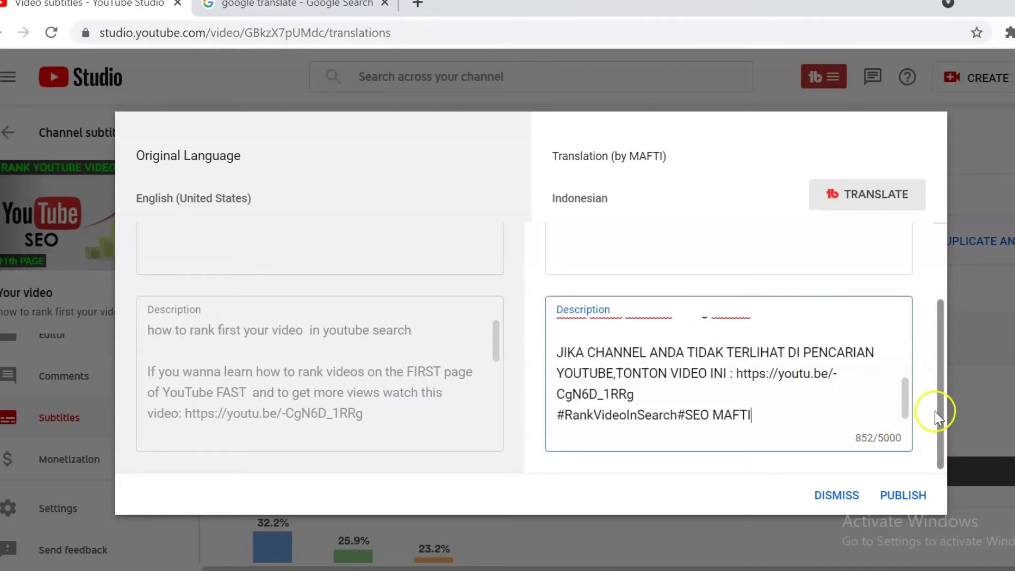
{"action": "left_click", "coordinate": [939, 434]}
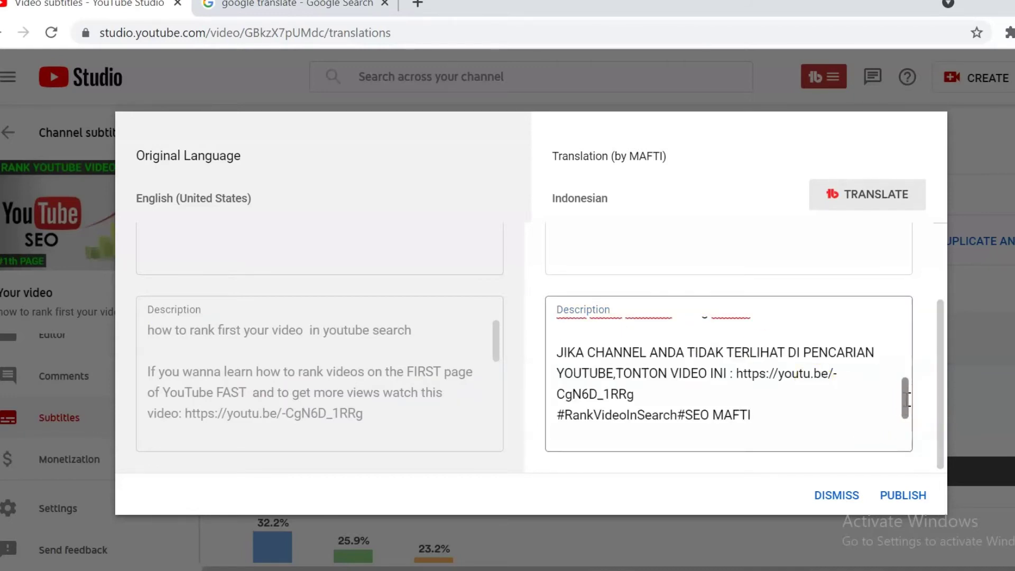
{"action": "mouse_move", "coordinate": [907, 401]}
{"action": "left_mouse_down"}
{"action": "mouse_move", "coordinate": [901, 341]}
{"action": "mouse_move", "coordinate": [916, 441]}
{"action": "left_mouse_up"}
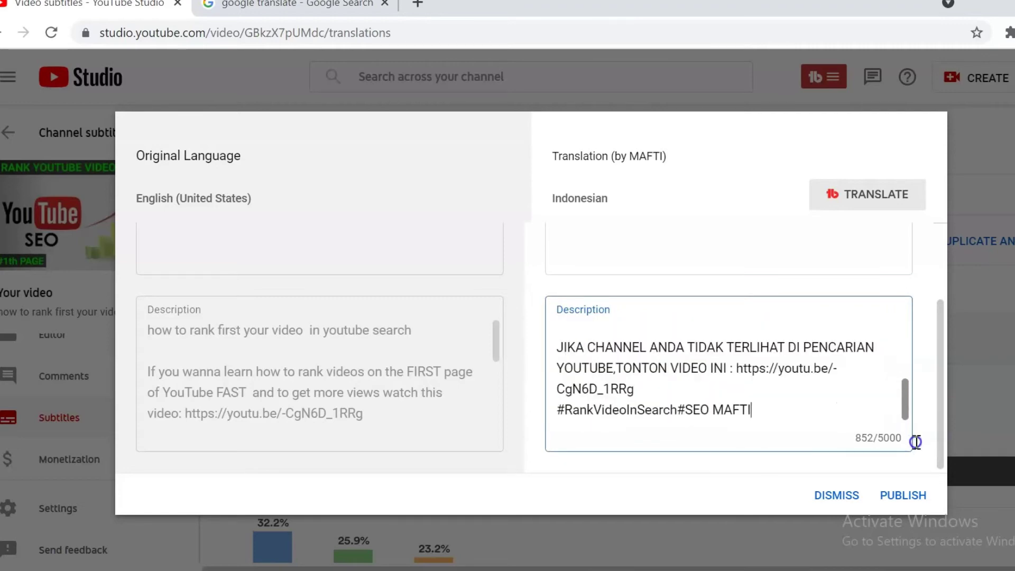
{"action": "left_click", "coordinate": [898, 499]}
{"action": "left_click", "coordinate": [898, 501]}
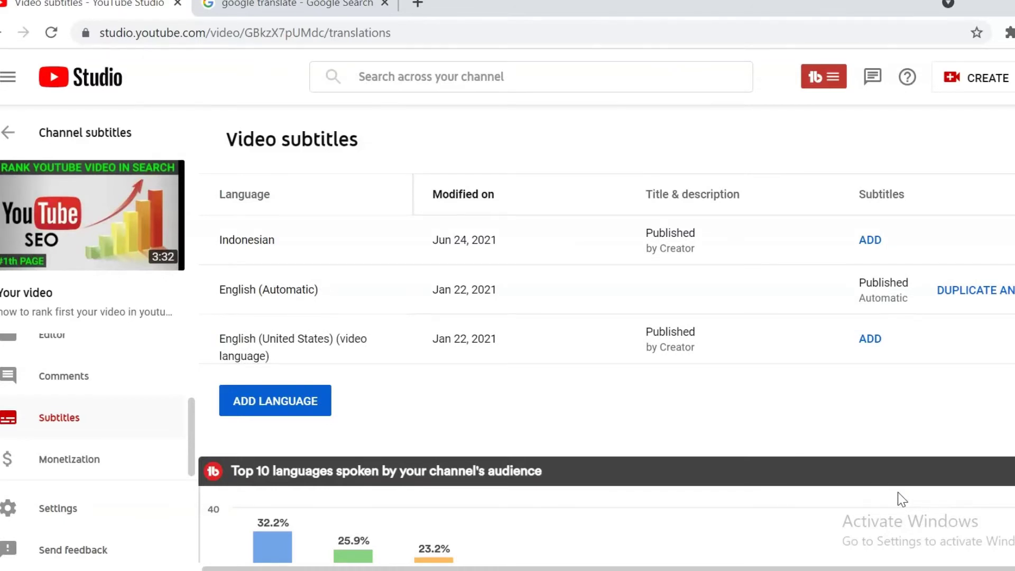
{"action": "left_click", "coordinate": [8, 136]}
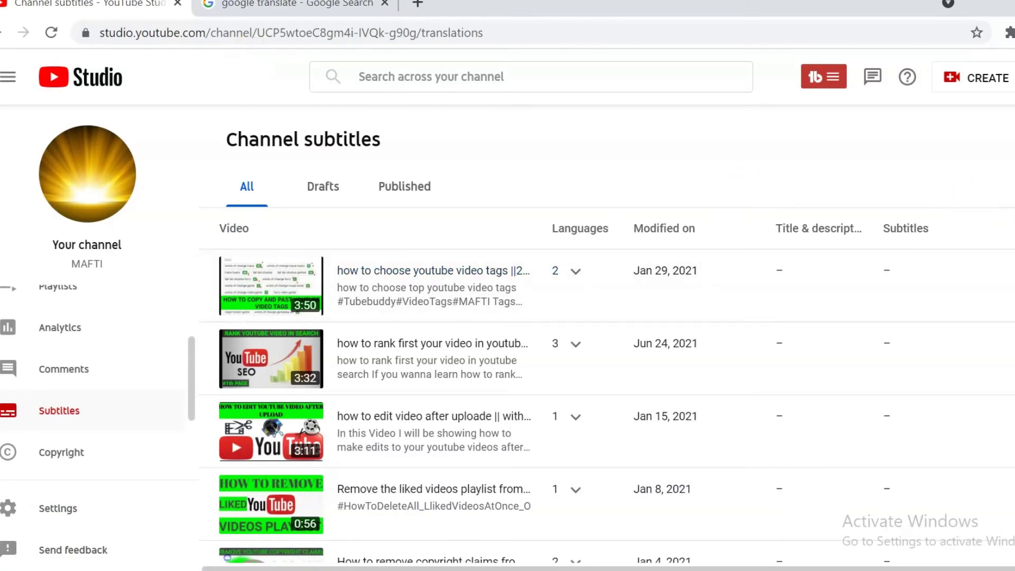
{"action": "scroll", "coordinate": [607, 340], "scroll_direction": "down", "scroll_amount": 1}
{"action": "scroll", "coordinate": [608, 339], "scroll_direction": "down", "scroll_amount": 2}
{"action": "scroll", "coordinate": [608, 340], "scroll_direction": "down", "scroll_amount": 1}
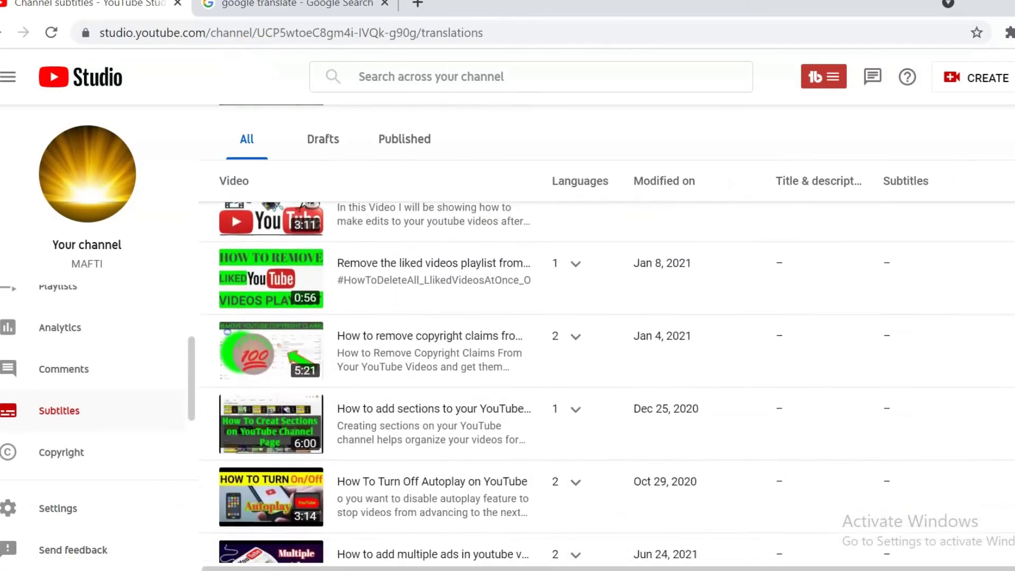
{"action": "scroll", "coordinate": [608, 340], "scroll_direction": "down", "scroll_amount": 1}
{"action": "scroll", "coordinate": [608, 339], "scroll_direction": "down", "scroll_amount": 1}
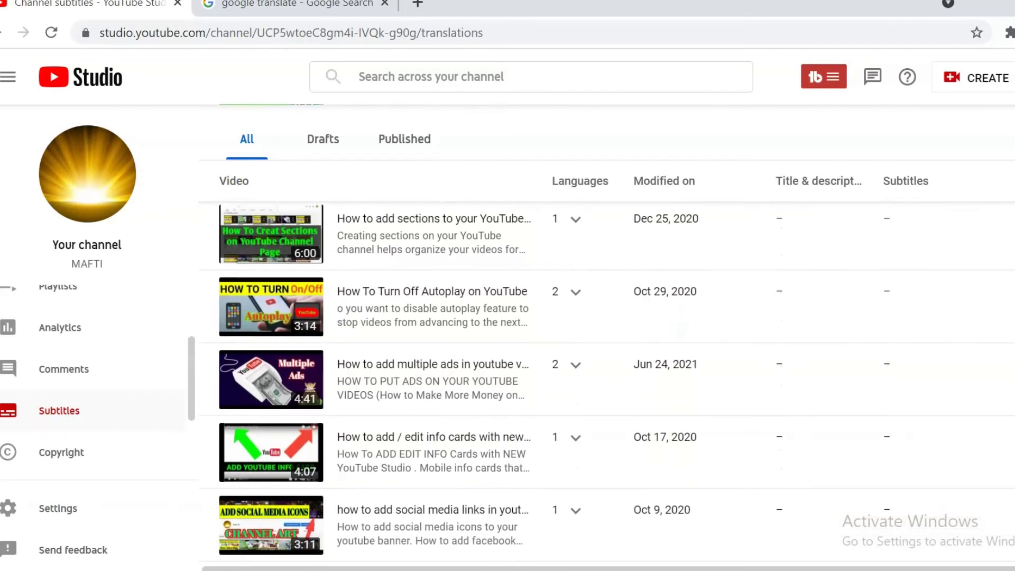
- Open the subtitles page for the 'how to add social media links' video
{"action": "left_click", "coordinate": [268, 529]}
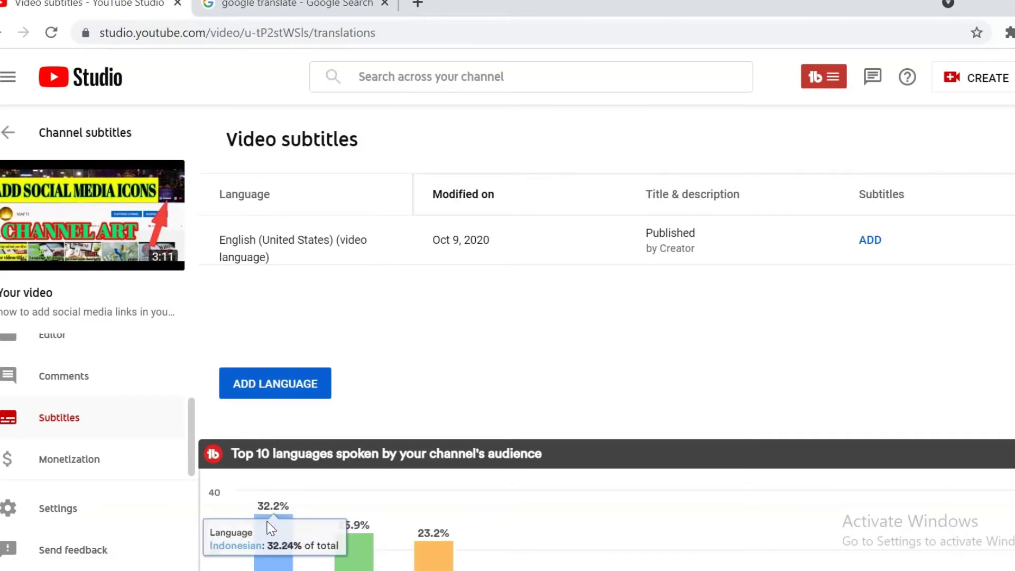
{"action": "scroll", "coordinate": [901, 333], "scroll_direction": "down", "scroll_amount": 2}
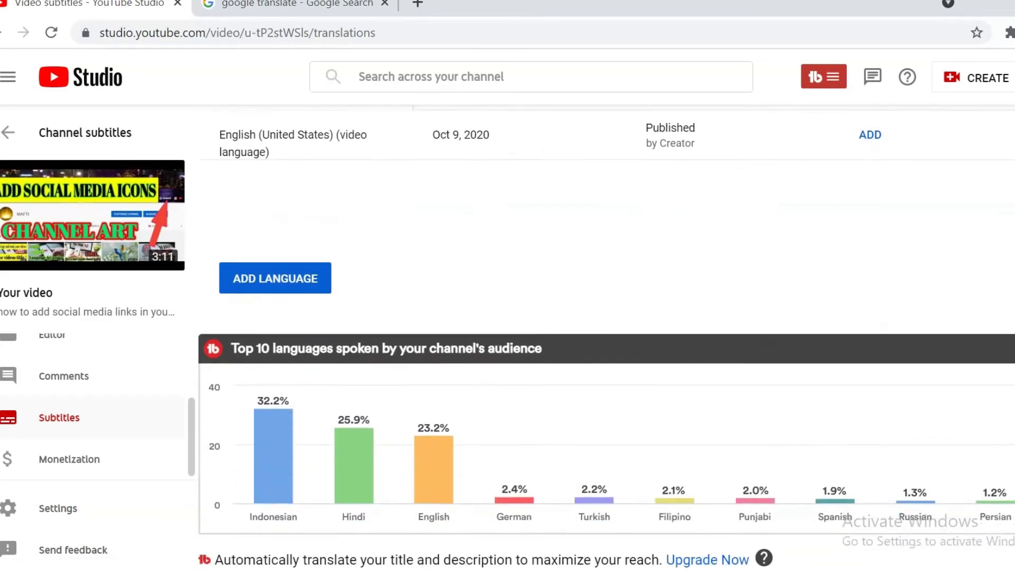
- Add Hindi to the social media links video, open its title form, copy the English title and switch to Google Translate
{"action": "left_click", "coordinate": [264, 273]}
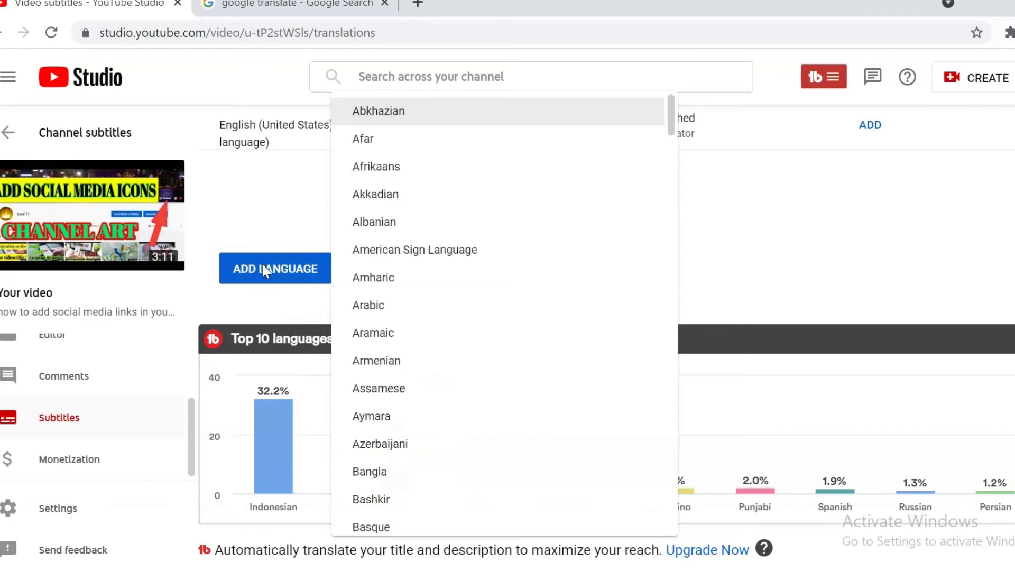
{"action": "left_click", "coordinate": [672, 130]}
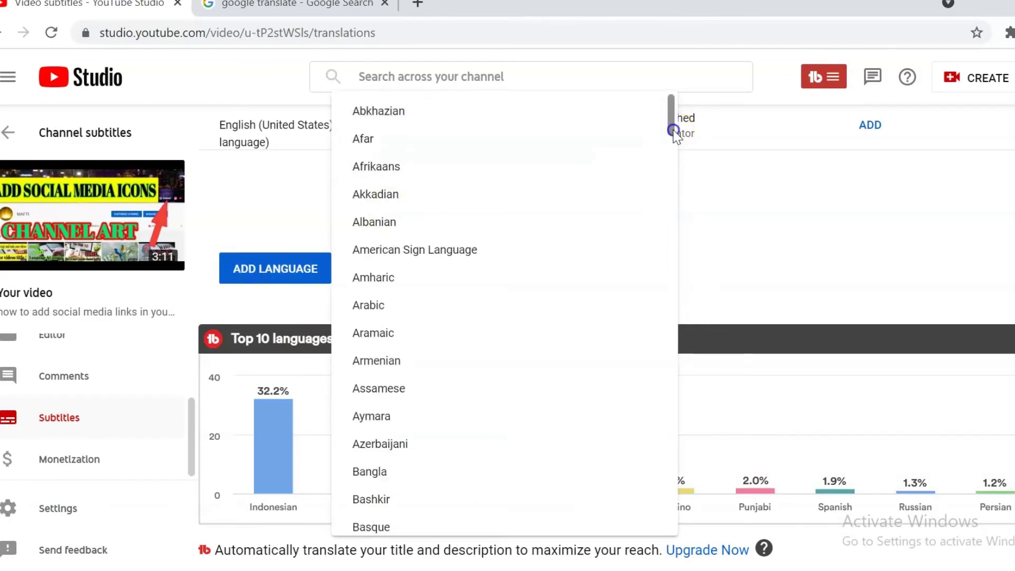
{"action": "left_click_drag", "start_coordinate": [672, 130], "coordinate": [693, 222]}
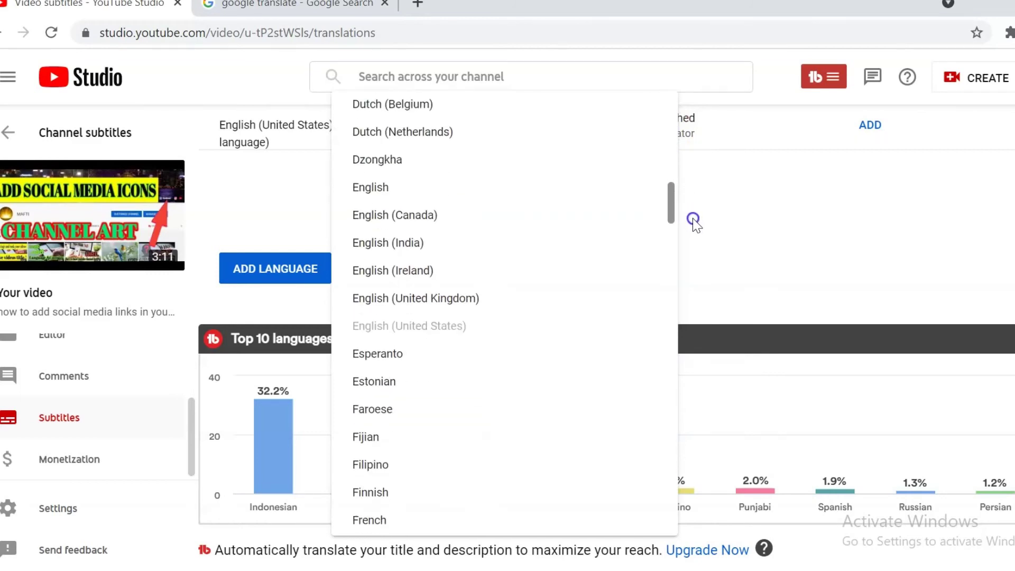
{"action": "left_click_drag", "start_coordinate": [693, 222], "coordinate": [714, 270]}
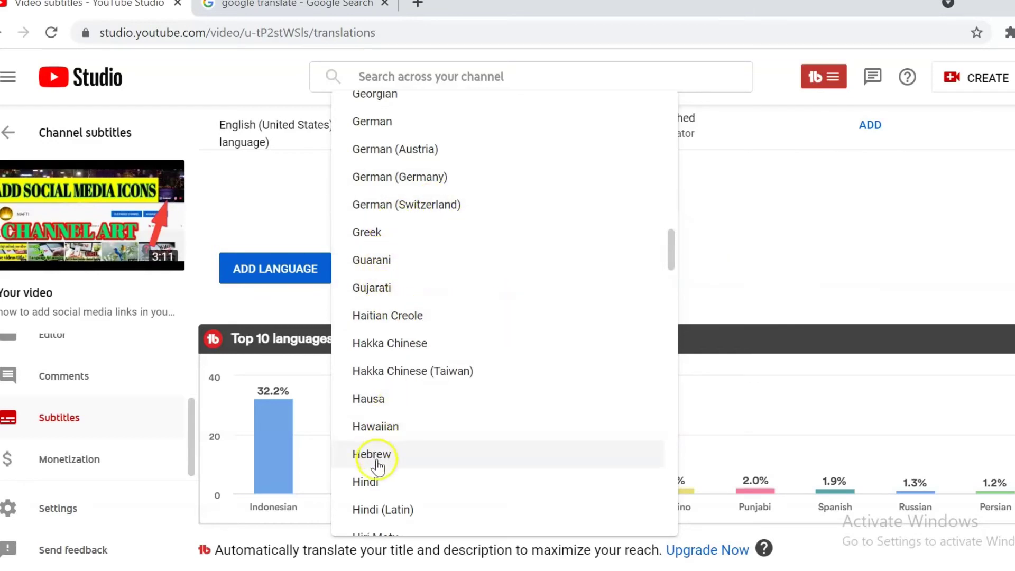
{"action": "left_click", "coordinate": [381, 486]}
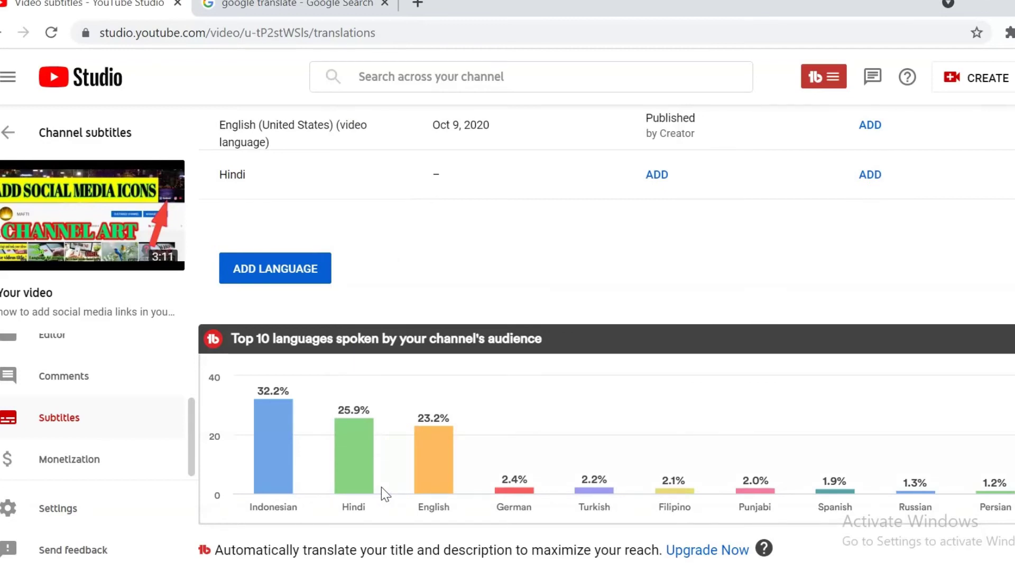
{"action": "left_click", "coordinate": [657, 176]}
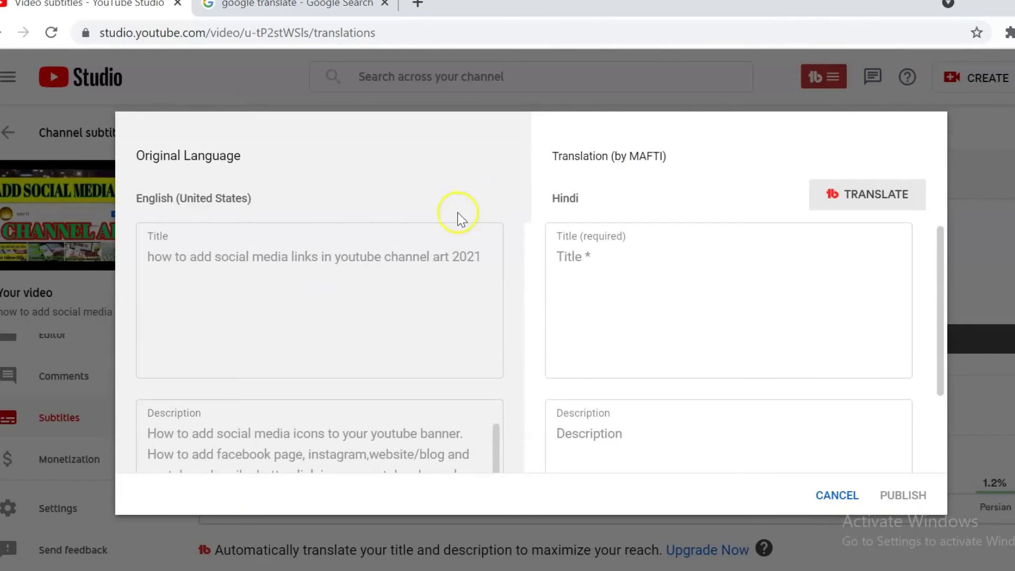
{"action": "left_click_drag", "start_coordinate": [482, 261], "coordinate": [145, 282]}
{"action": "key", "text": "ctrl+c"}
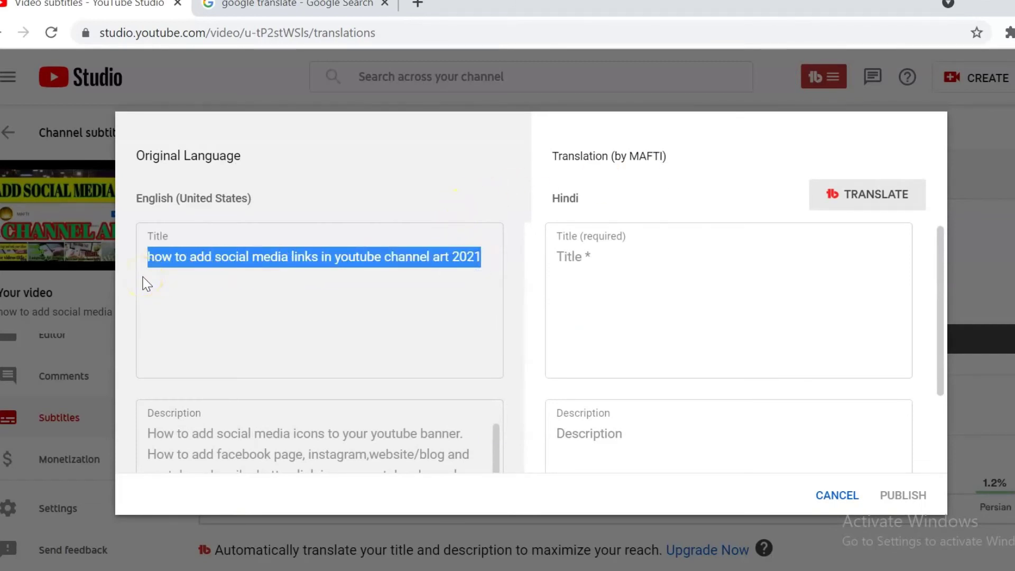
{"action": "left_click", "coordinate": [262, 5]}
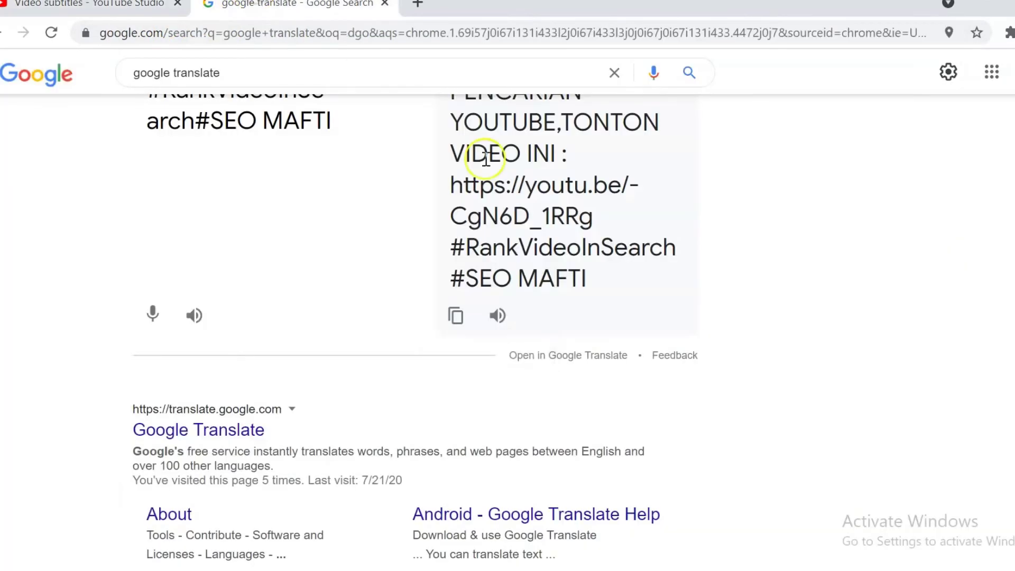
{"action": "scroll", "coordinate": [387, 277], "scroll_direction": "up", "scroll_amount": 5}
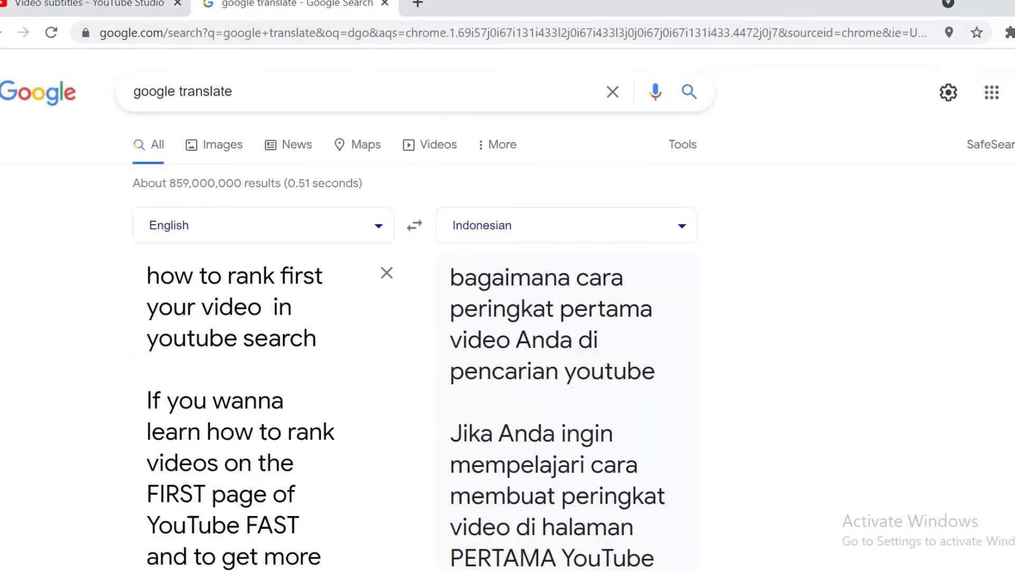
- Translate the pasted title into Hindi in Google Translate and copy it back to YouTube Studio
{"action": "left_click", "coordinate": [386, 271]}
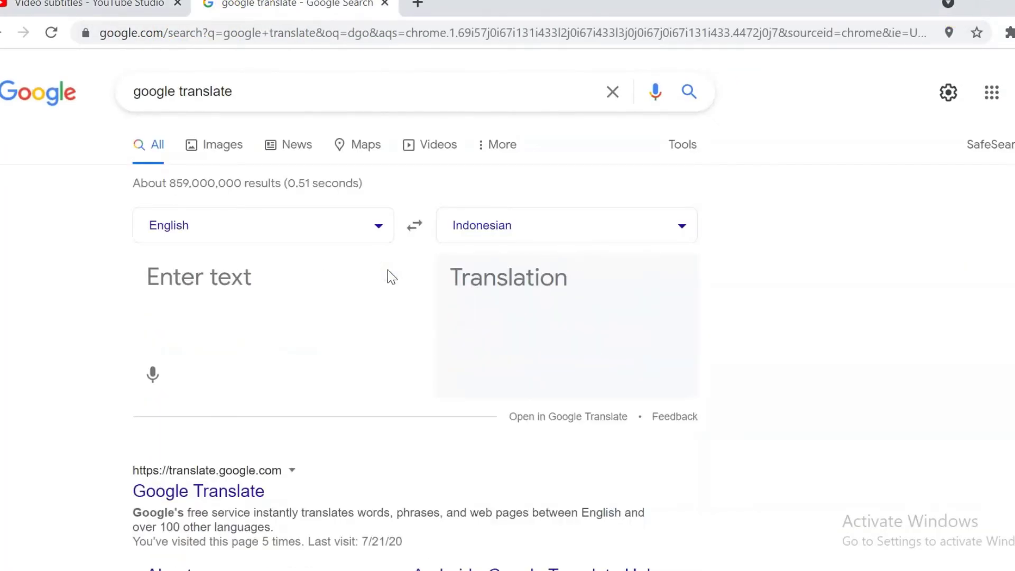
{"action": "key", "text": "ctrl+v"}
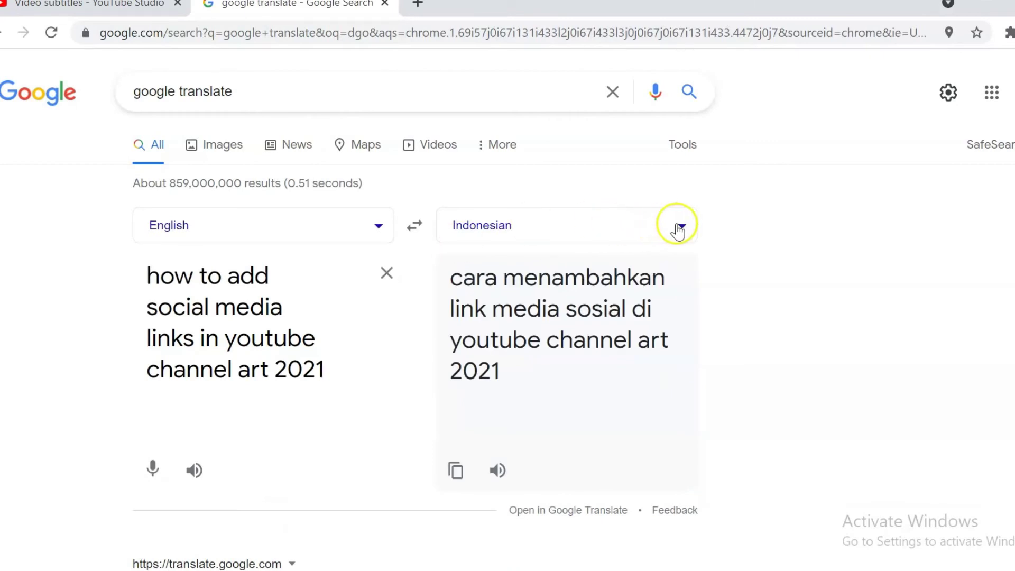
{"action": "left_click", "coordinate": [682, 225]}
{"action": "left_click", "coordinate": [316, 229]}
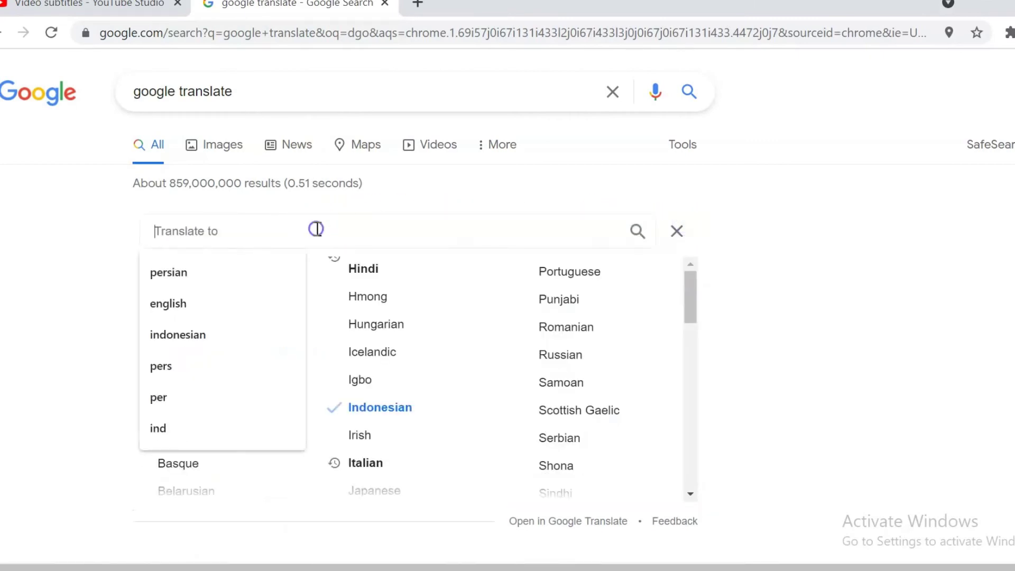
{"action": "type", "text": "hindi"}
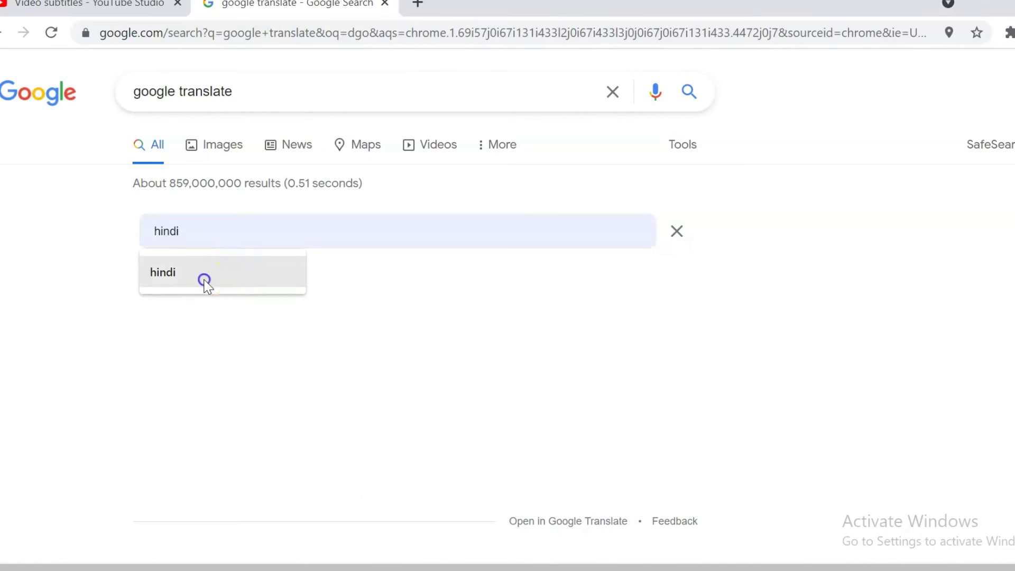
{"action": "left_click", "coordinate": [204, 277]}
{"action": "left_click", "coordinate": [205, 278]}
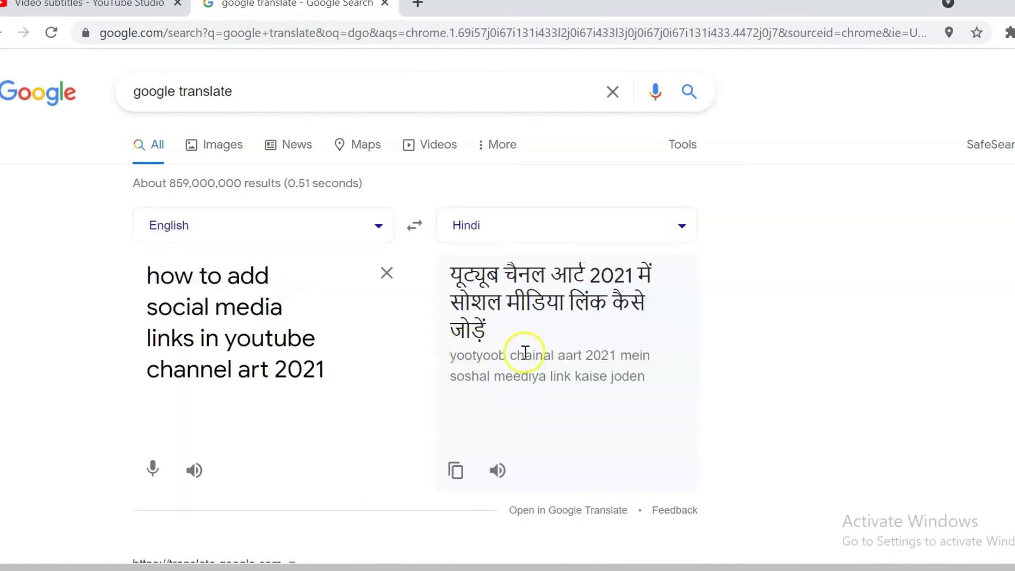
{"action": "left_click_drag", "start_coordinate": [488, 335], "coordinate": [446, 281]}
{"action": "key", "text": "ctrl+c"}
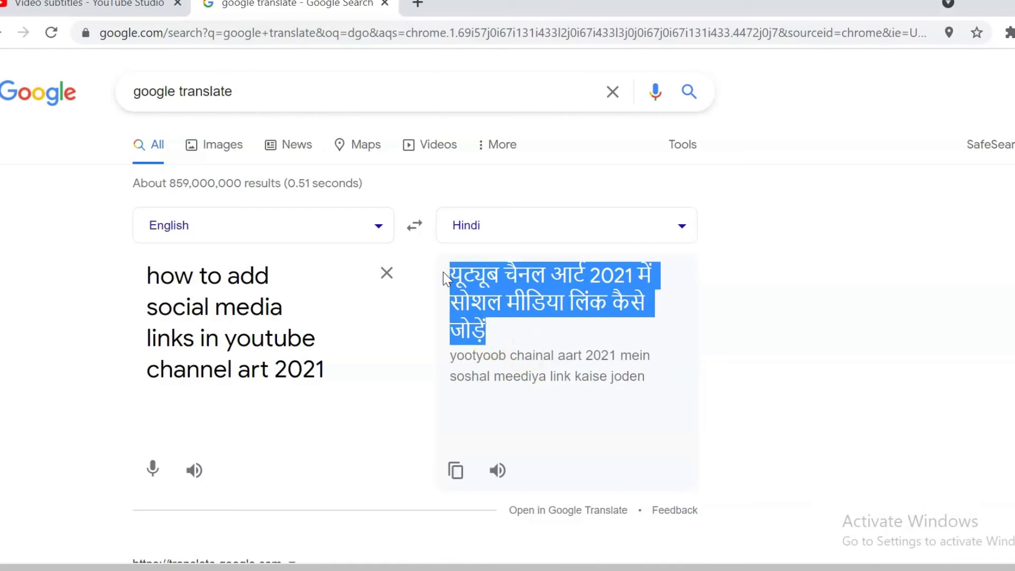
{"action": "left_click", "coordinate": [80, 7]}
- Paste the translated Hindi title into the Hindi Title field of the translation form
{"action": "left_click", "coordinate": [612, 257]}
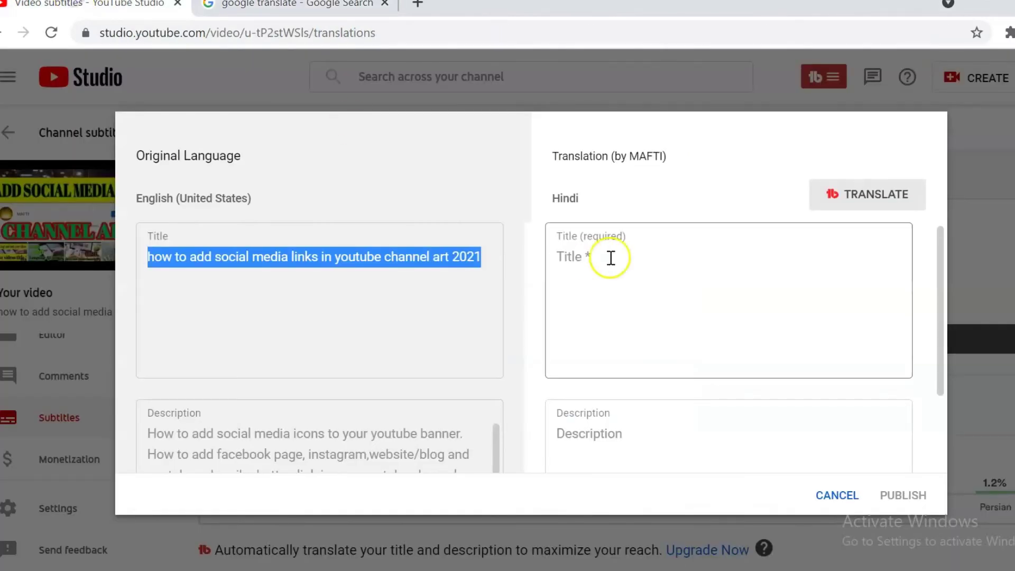
{"action": "left_click", "coordinate": [611, 258]}
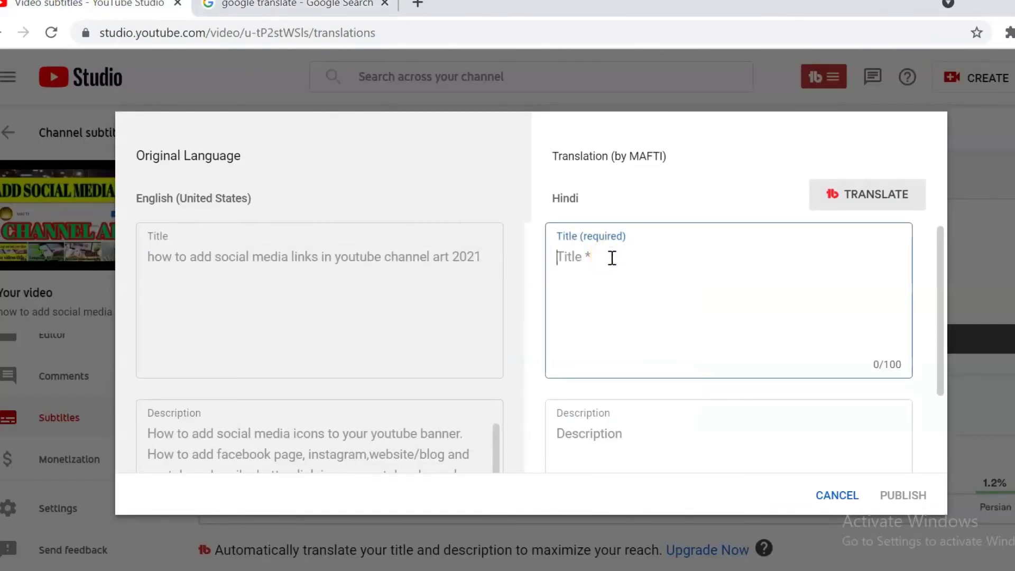
{"action": "key", "text": "ctrl+v"}
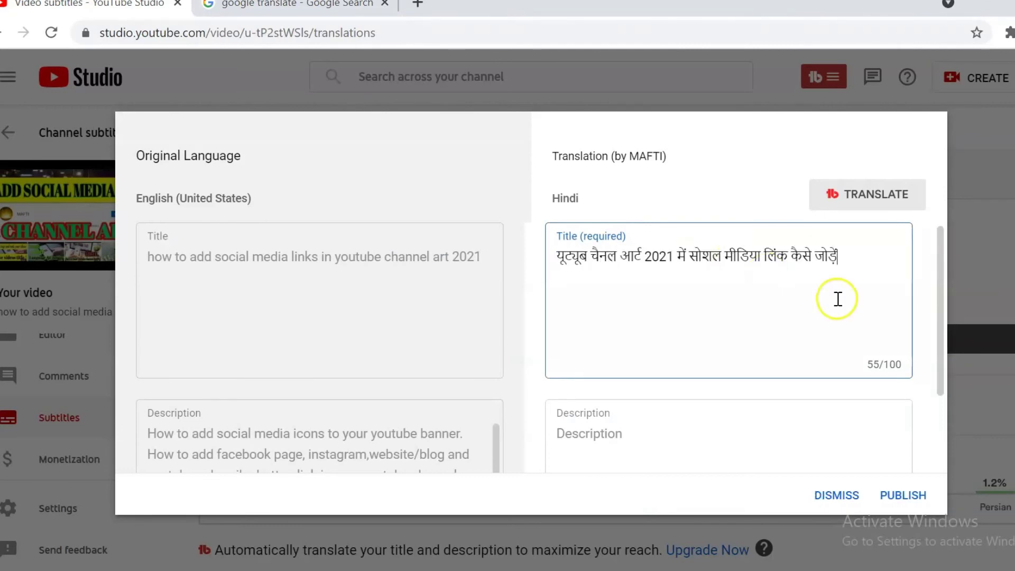
- Select and copy the original English description, then return to Google Translate
{"action": "left_click", "coordinate": [429, 433]}
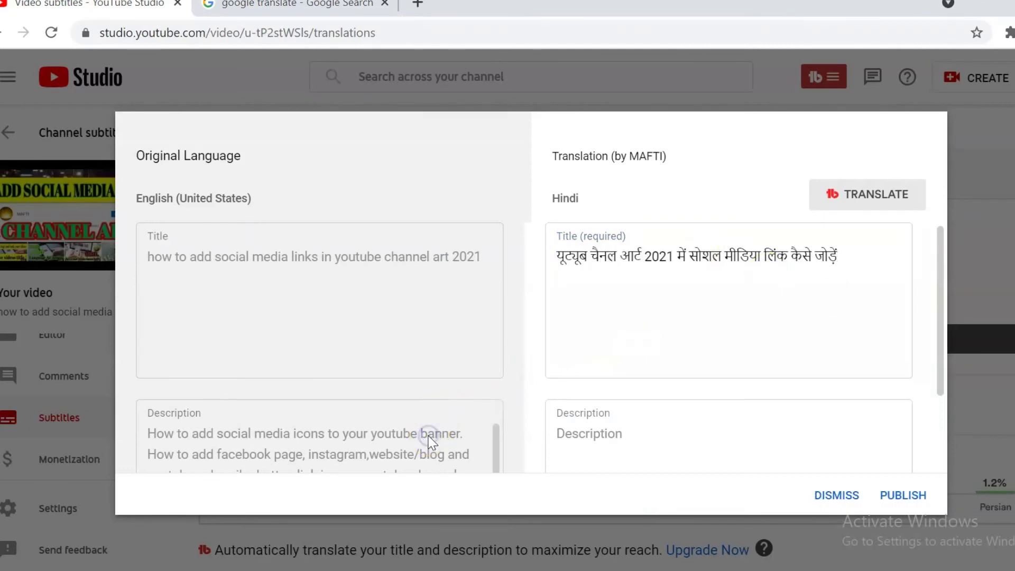
{"action": "key", "text": "ctrl+a"}
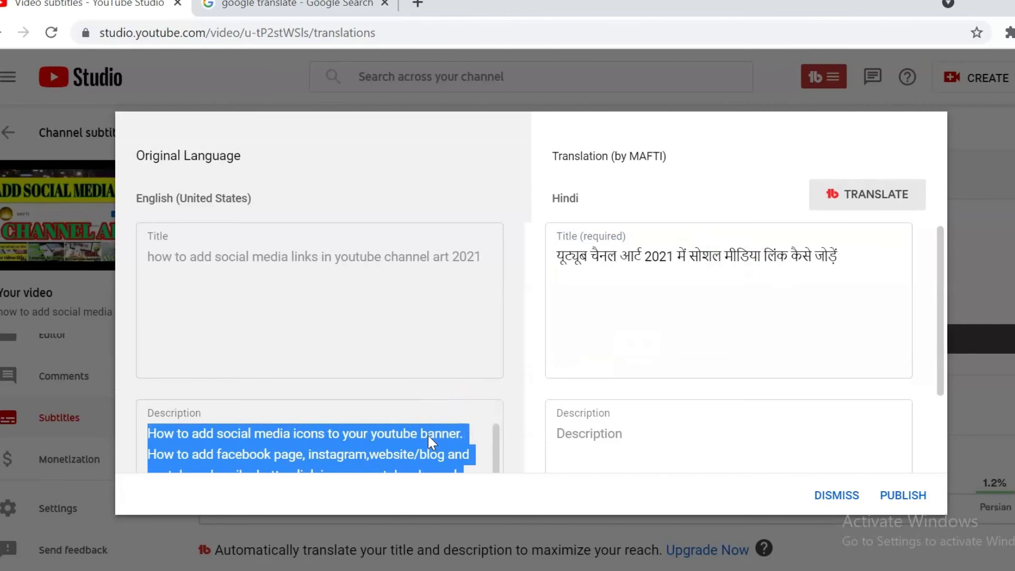
{"action": "left_click", "coordinate": [343, 13]}
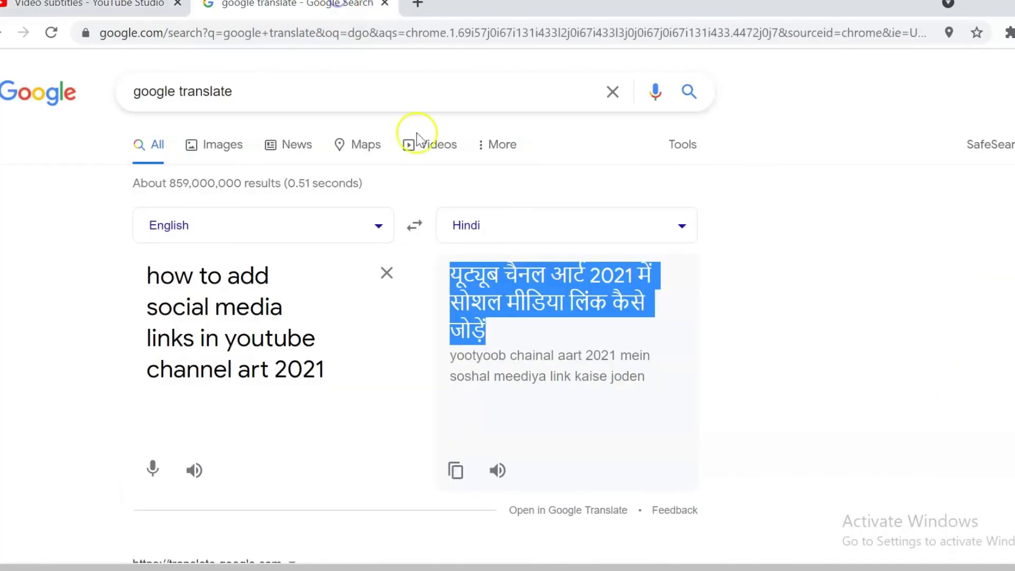
- Translate the English description into Hindi and copy the Hindi output
{"action": "left_click", "coordinate": [386, 274]}
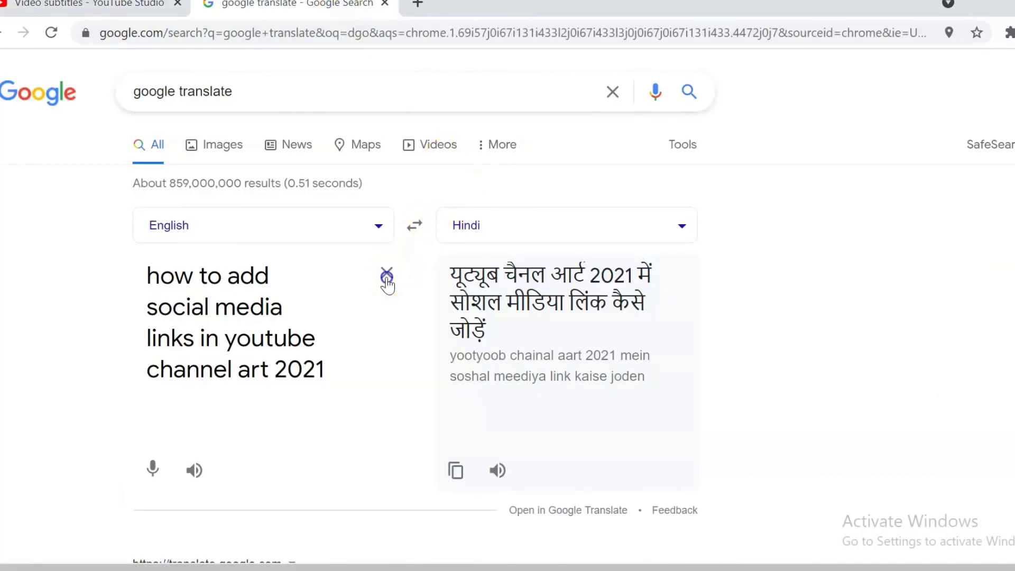
{"action": "key", "text": "ctrl+v"}
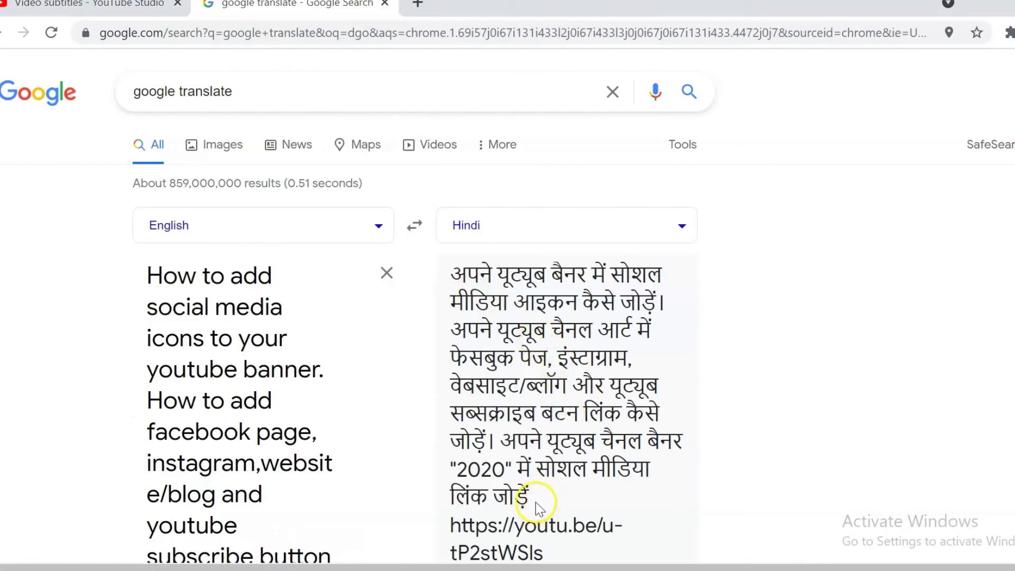
{"action": "left_click_drag", "start_coordinate": [536, 501], "coordinate": [434, 276]}
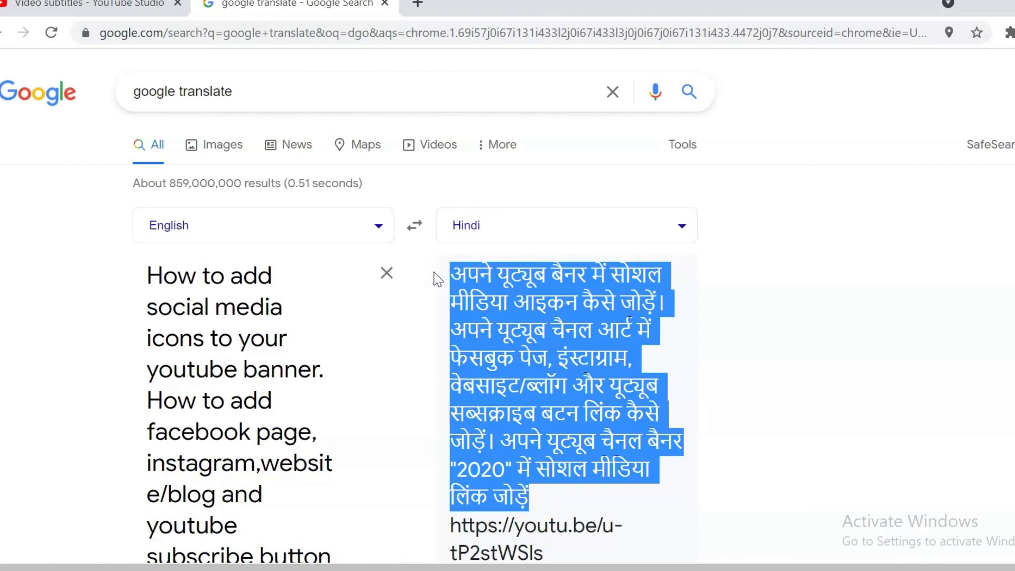
- Paste the Hindi description into the Description field of YouTube Studio's Hindi form
{"action": "left_click", "coordinate": [140, 5]}
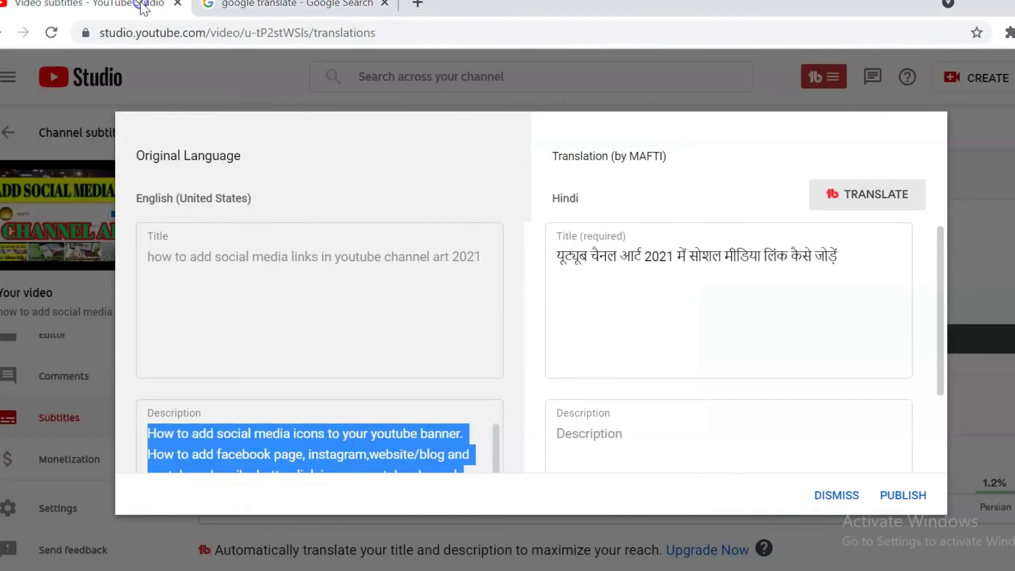
{"action": "left_click", "coordinate": [626, 437]}
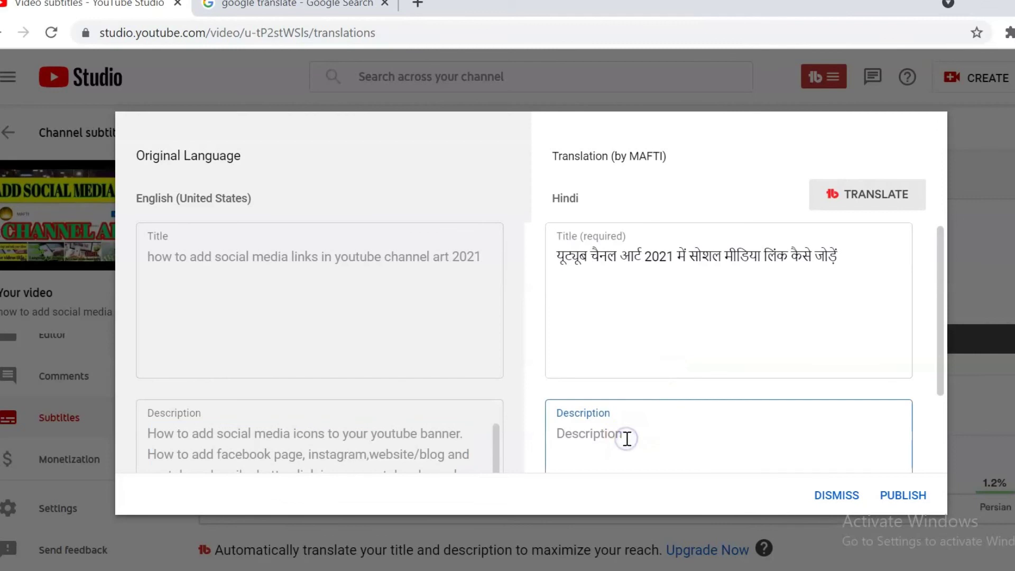
{"action": "key", "text": "ctrl+v"}
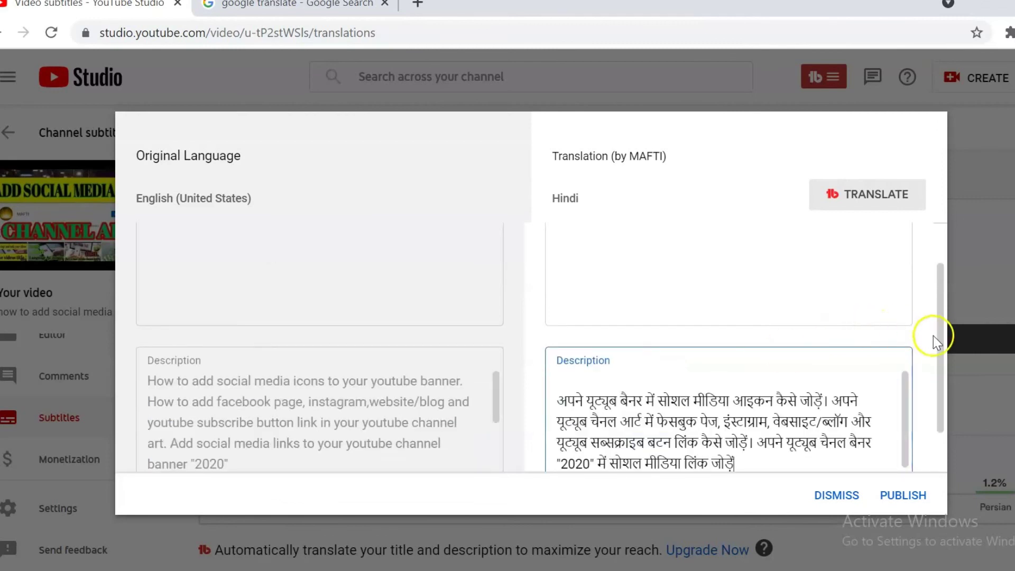
{"action": "left_click_drag", "start_coordinate": [934, 335], "coordinate": [953, 423]}
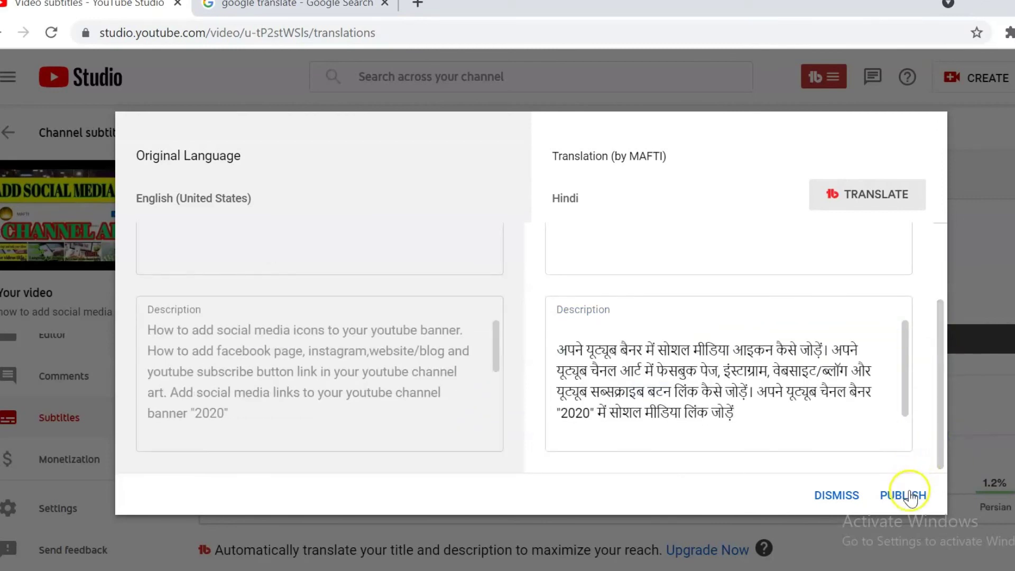